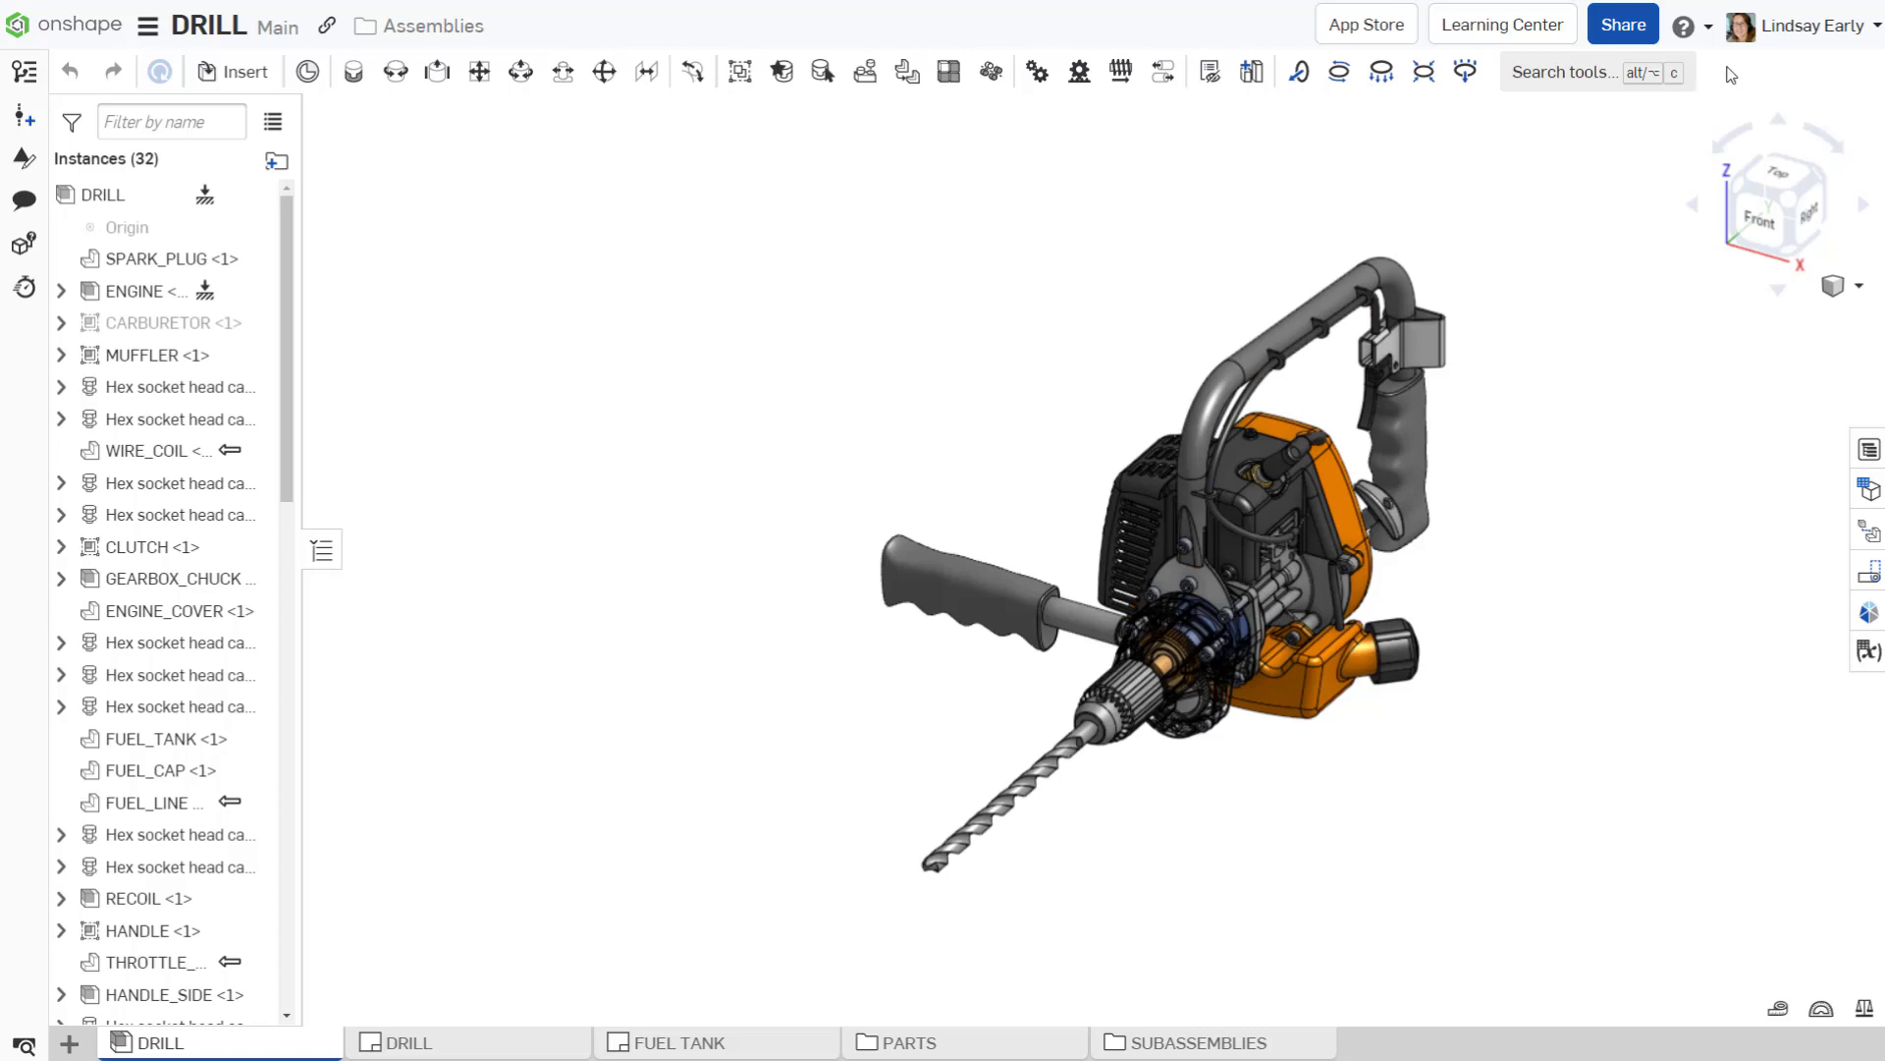
- Open the company's numbering scheme settings and go through the schemes for standard content, items and release objects
click(1770, 35)
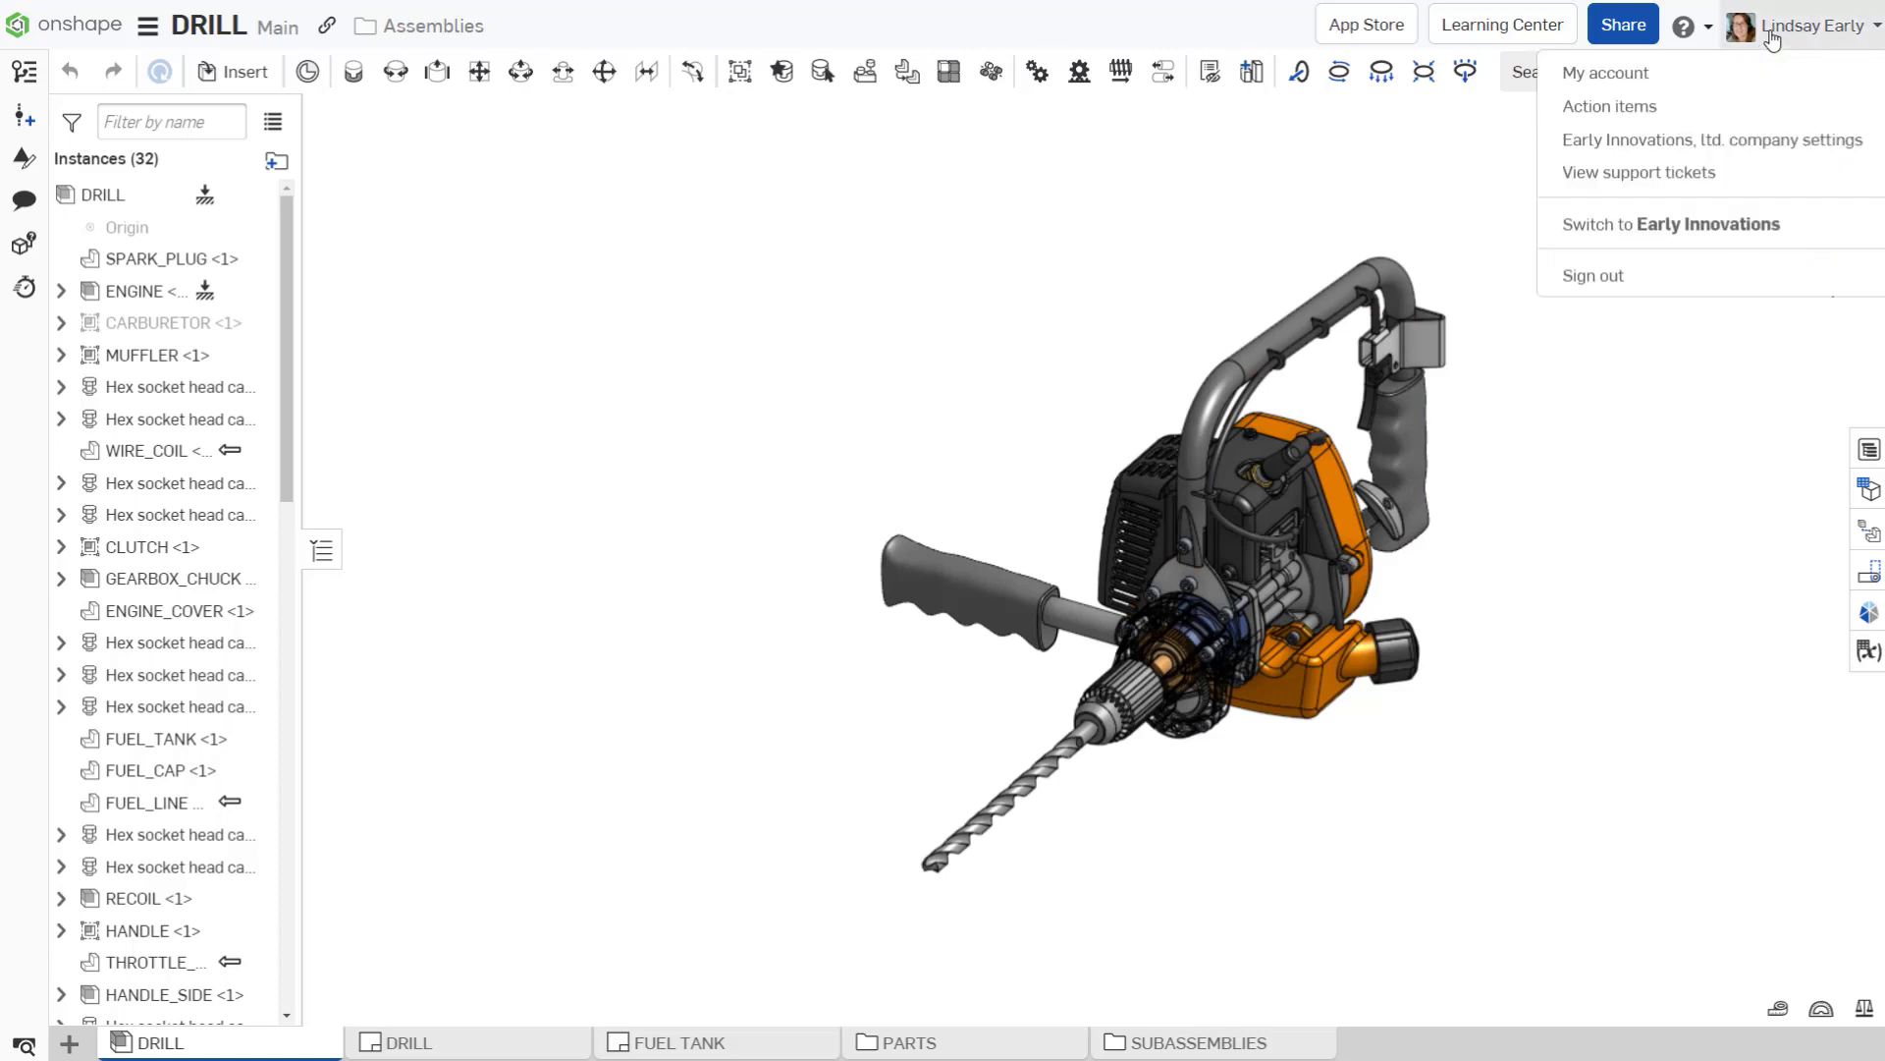
click(1772, 140)
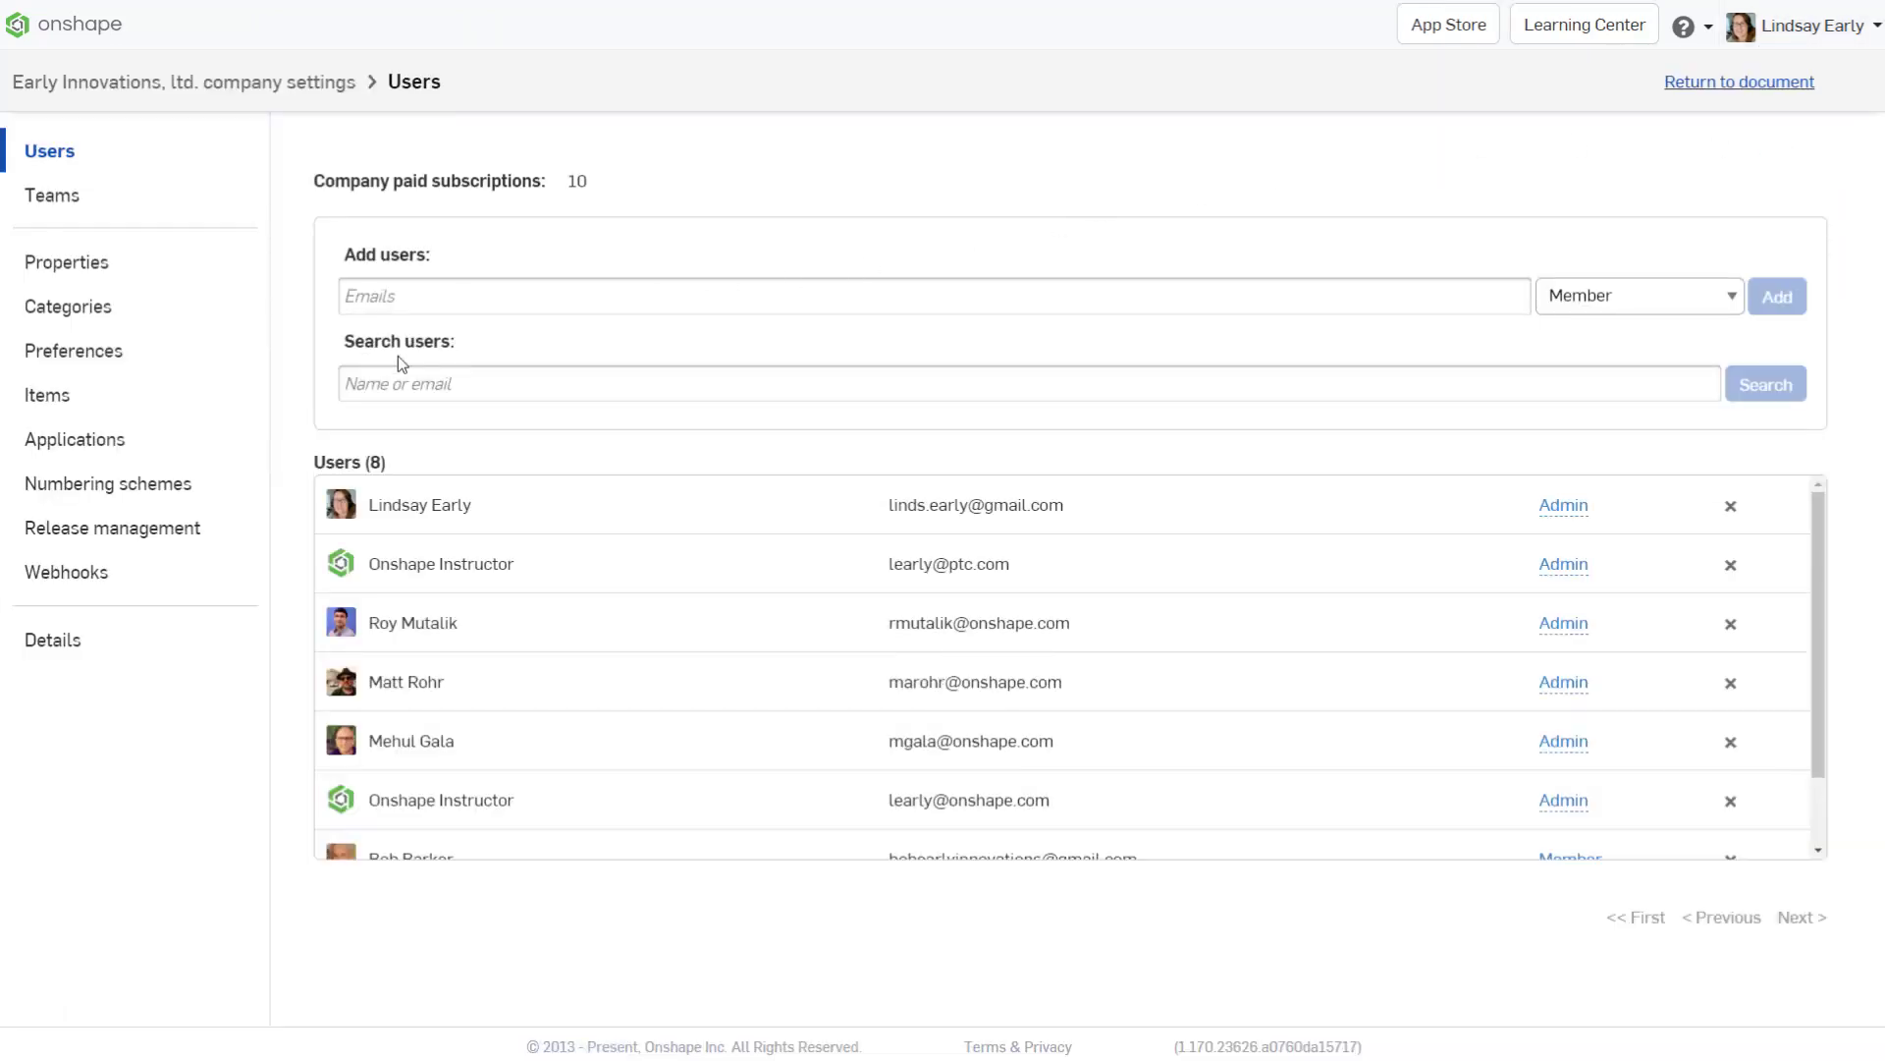
click(192, 484)
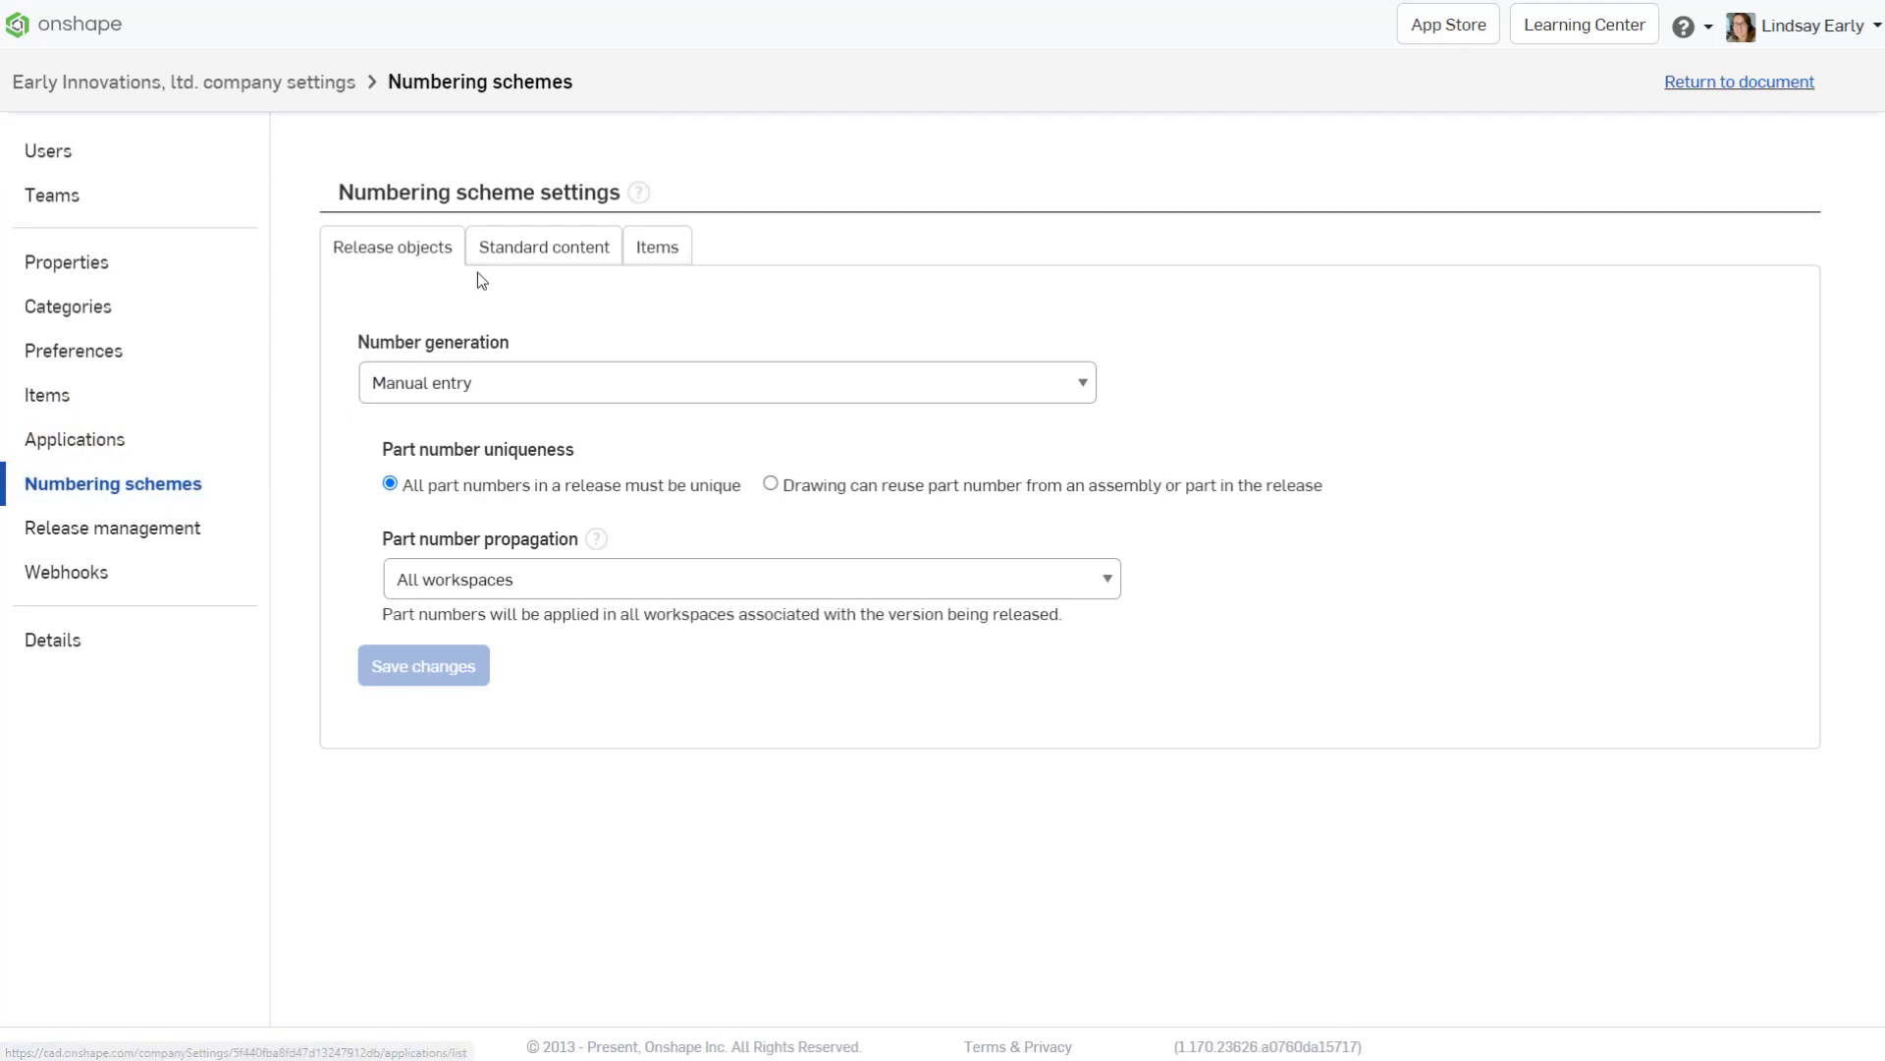
click(523, 246)
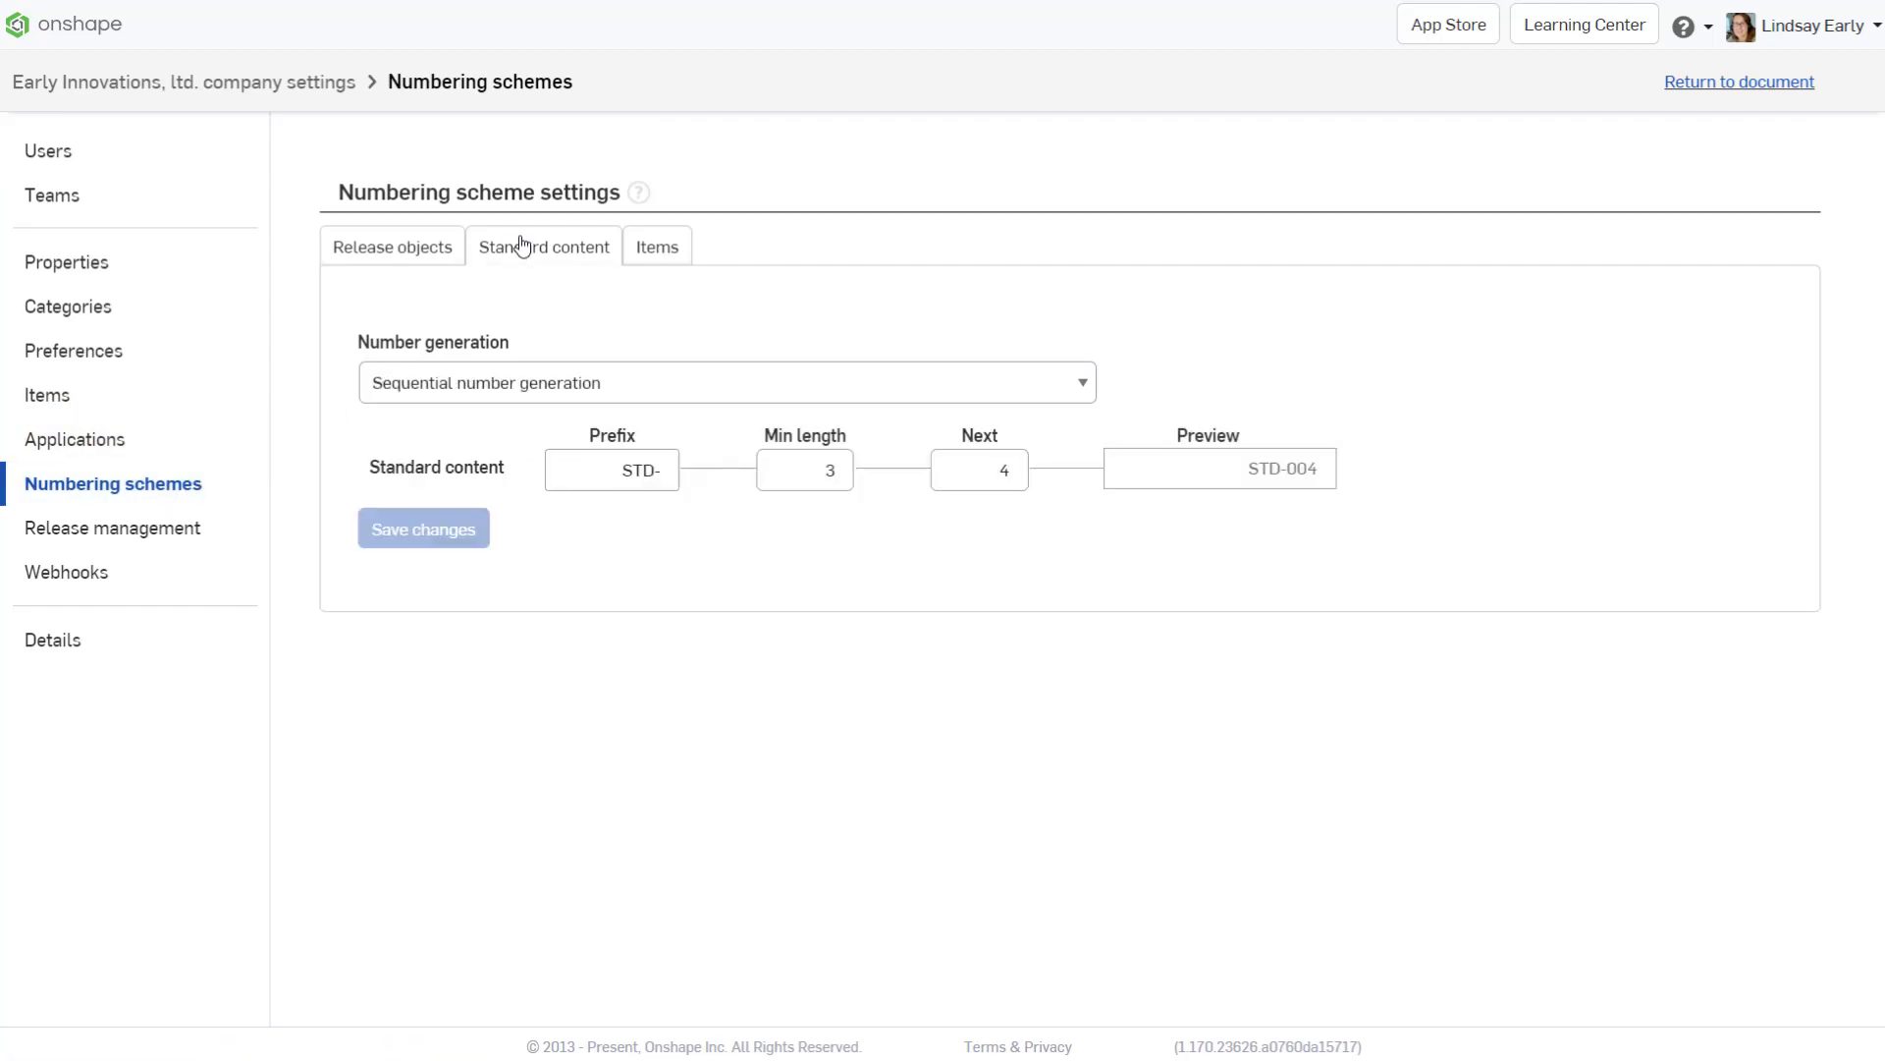
click(658, 248)
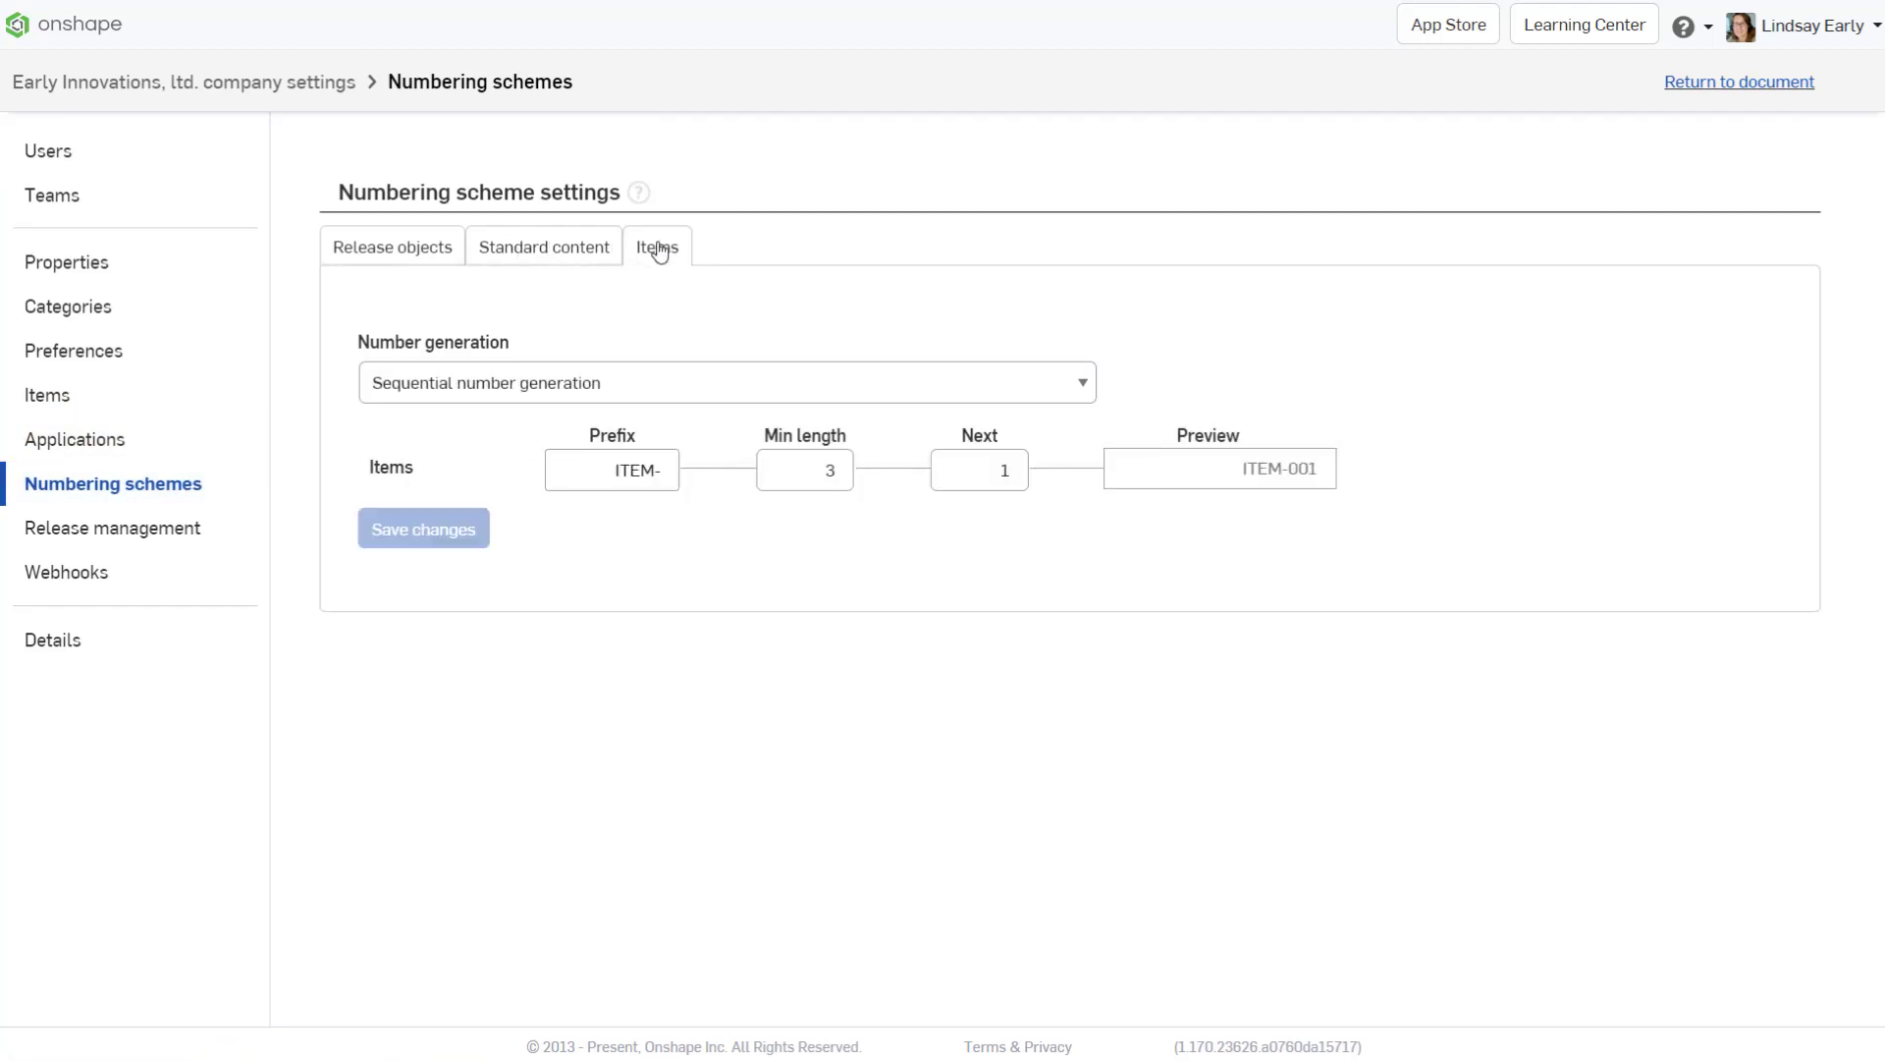
click(403, 246)
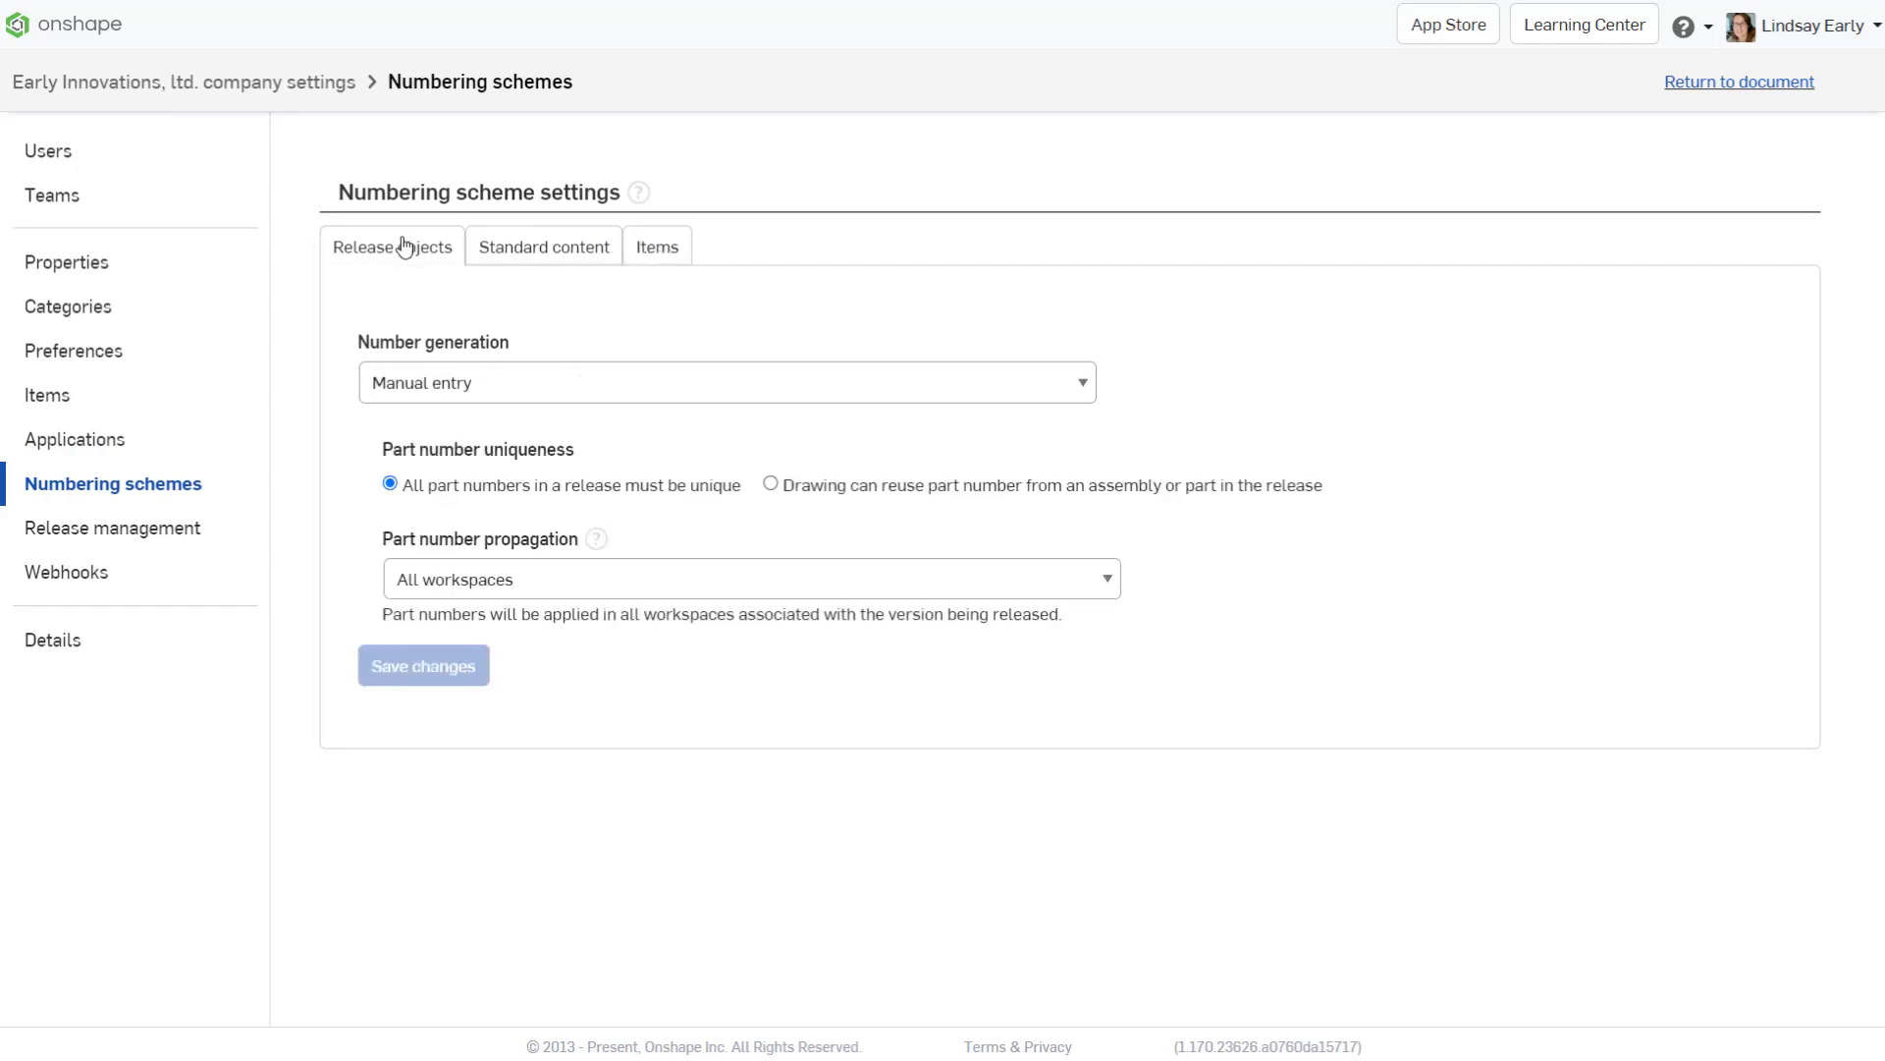
- Configure release objects with sequential part number generation, minimum length 6 and drawings allowed to reuse part numbers, and save the changes
click(523, 382)
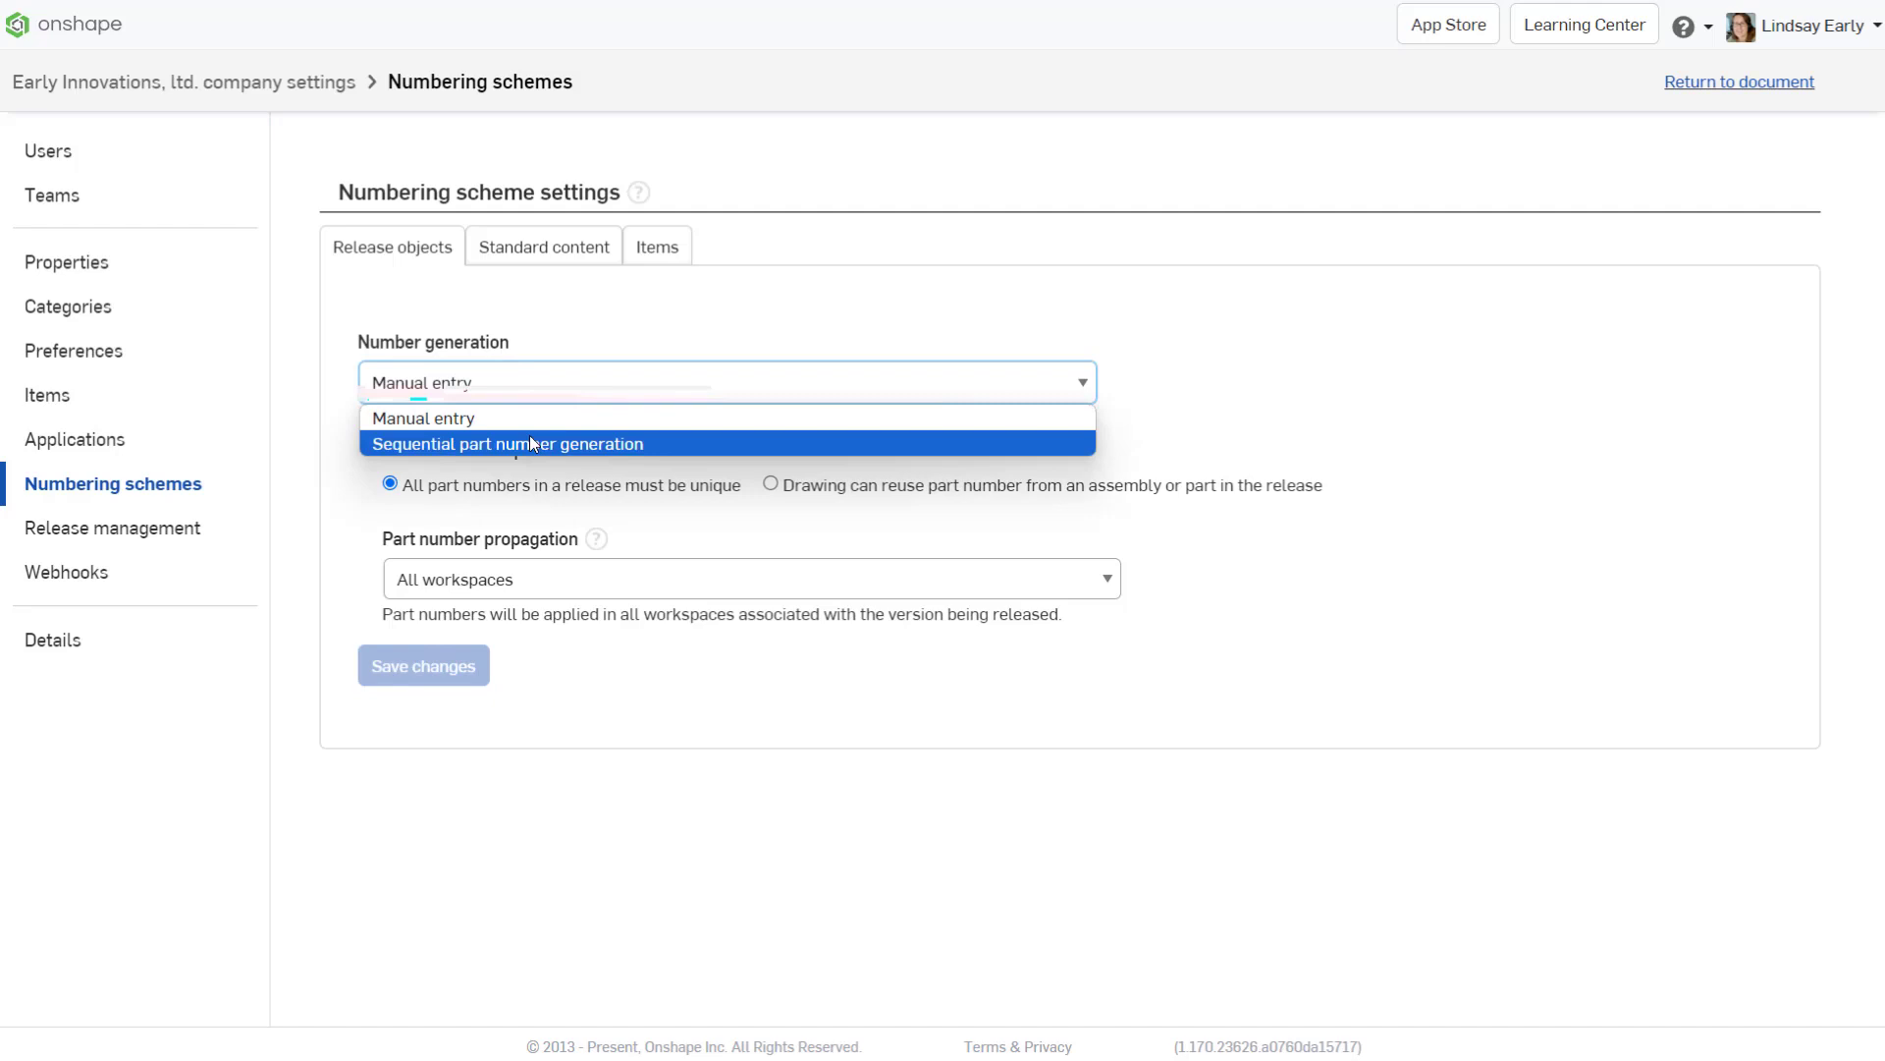
click(531, 442)
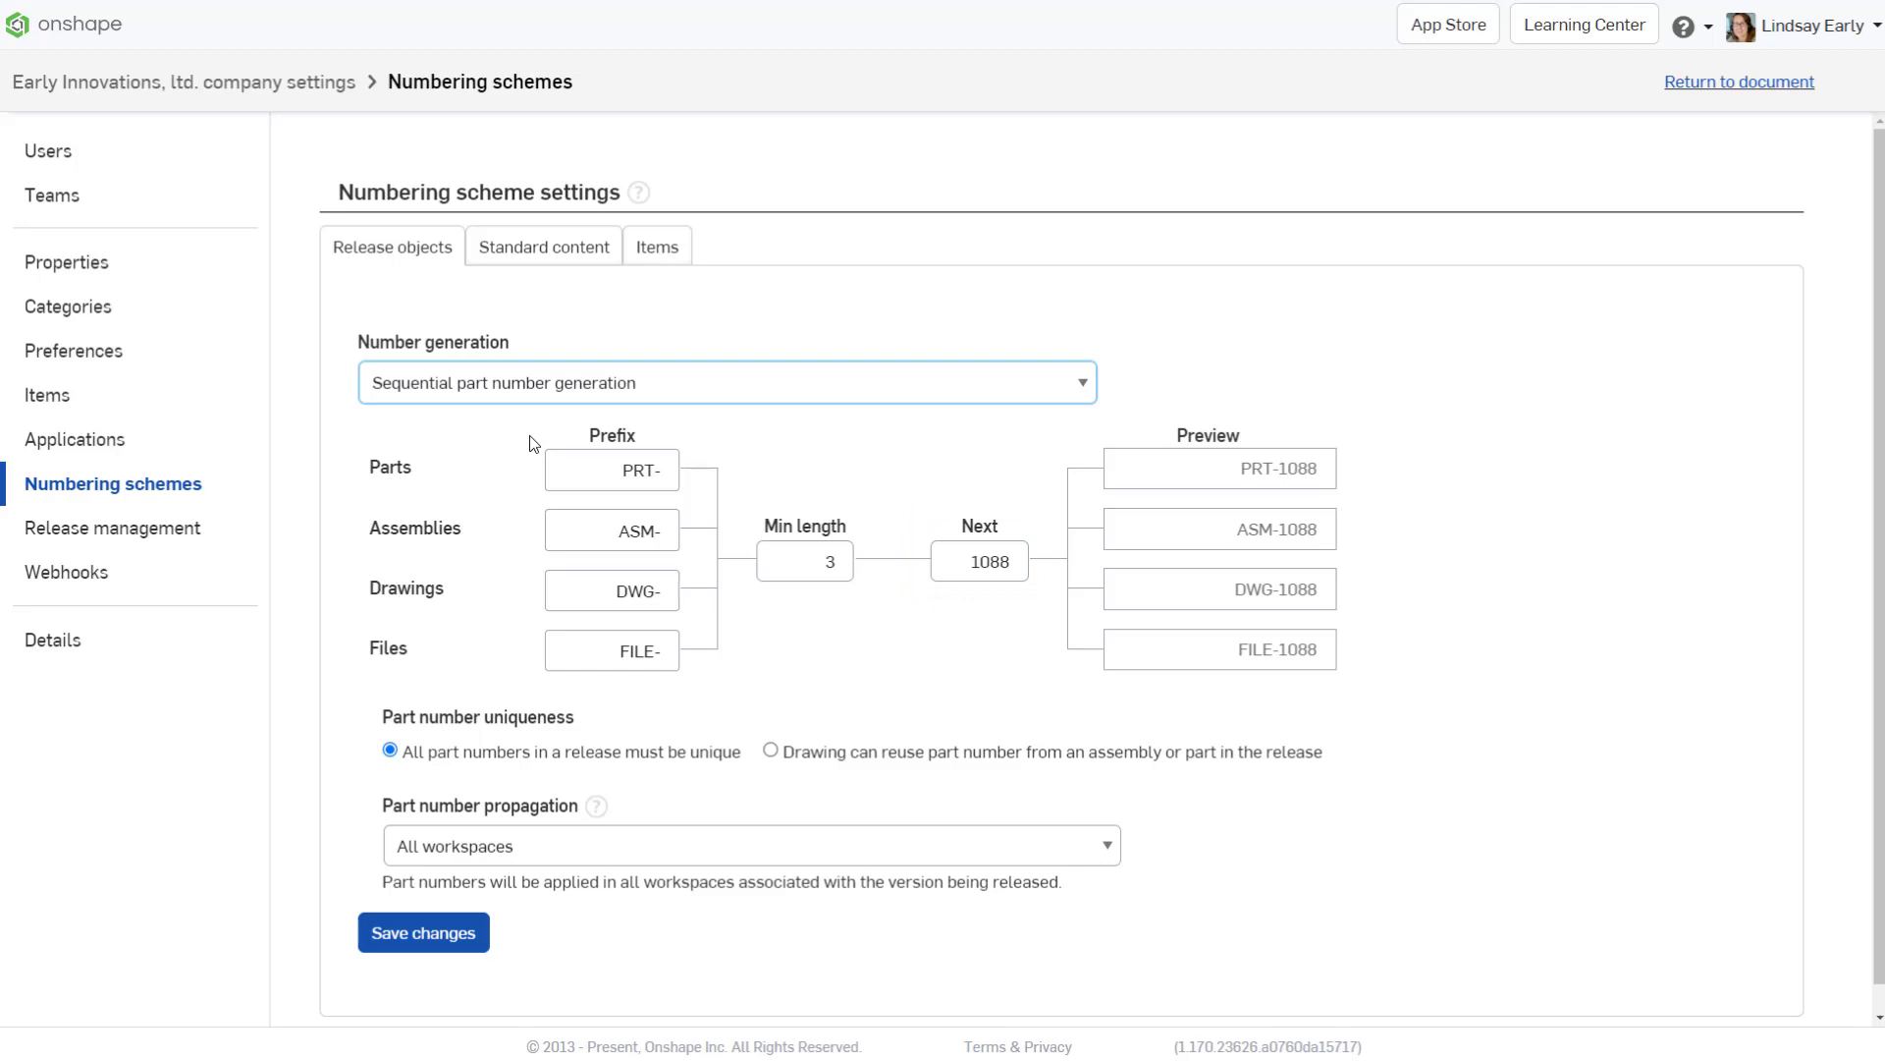
click(844, 557)
click(844, 556)
click(844, 557)
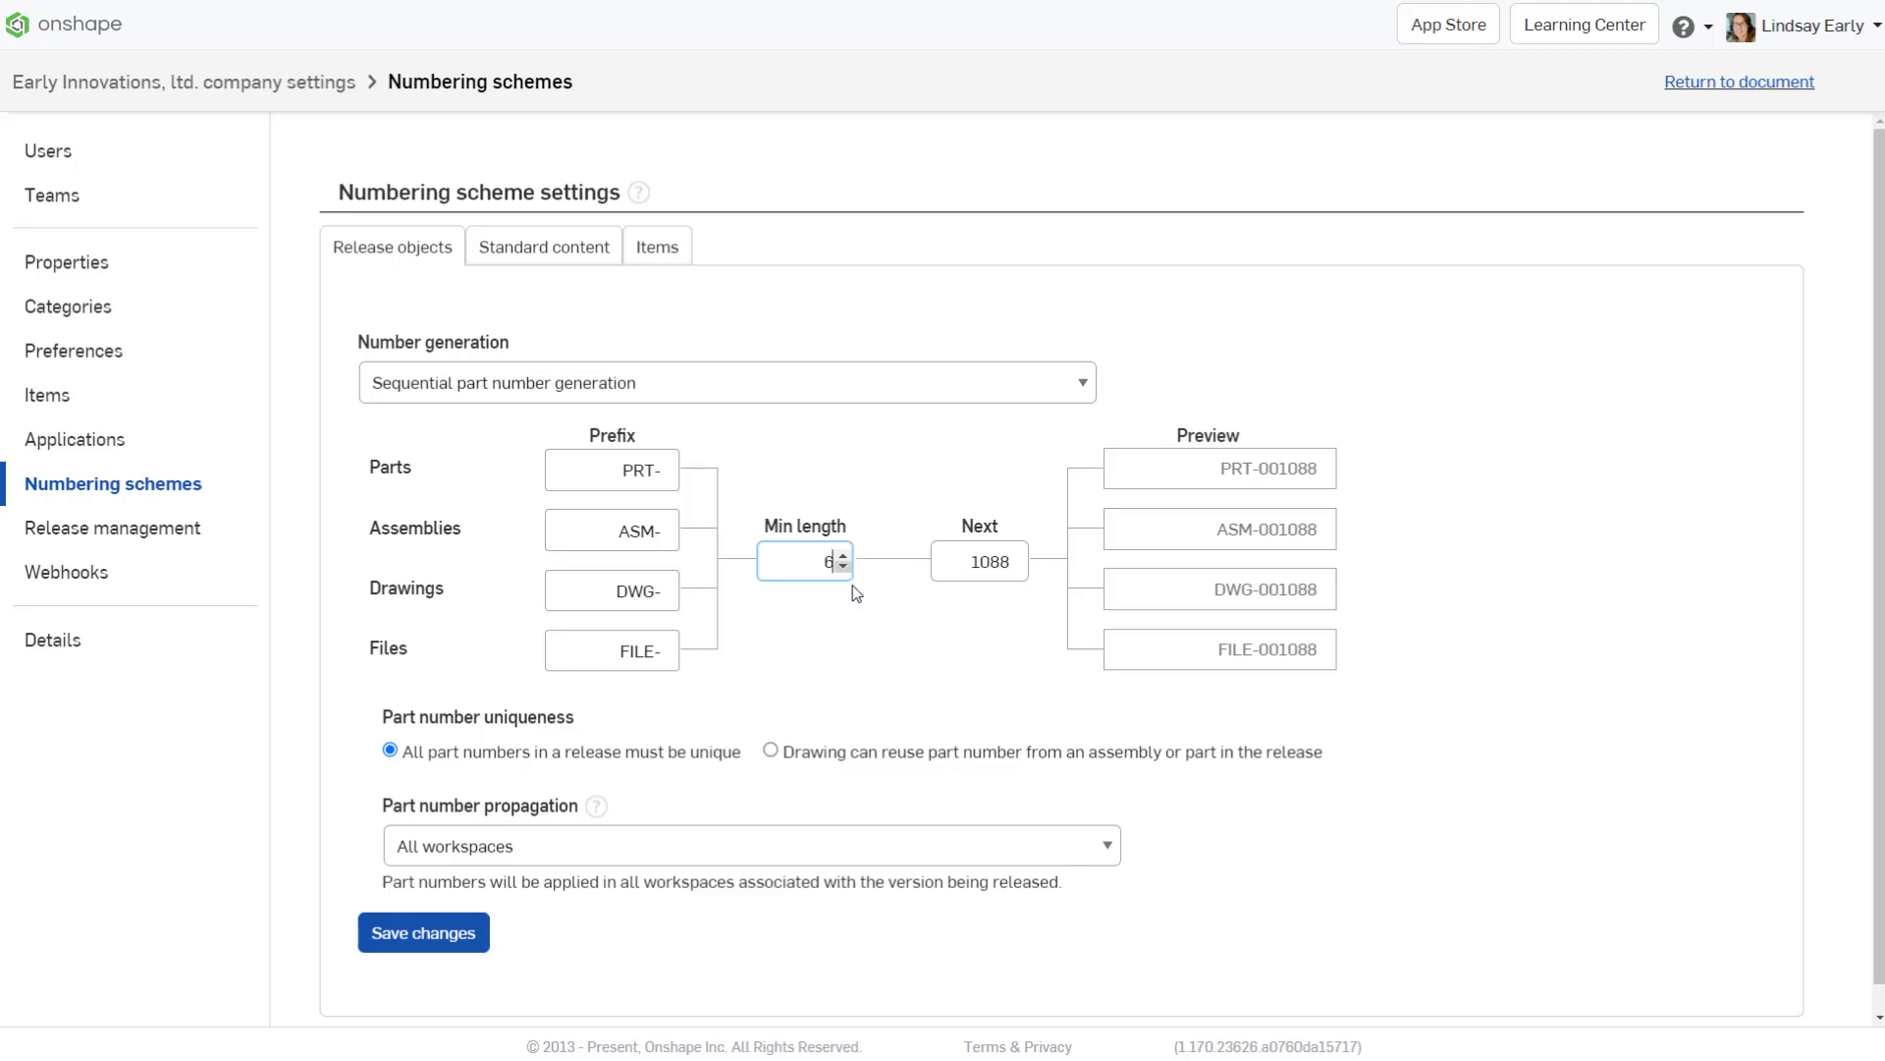
click(771, 751)
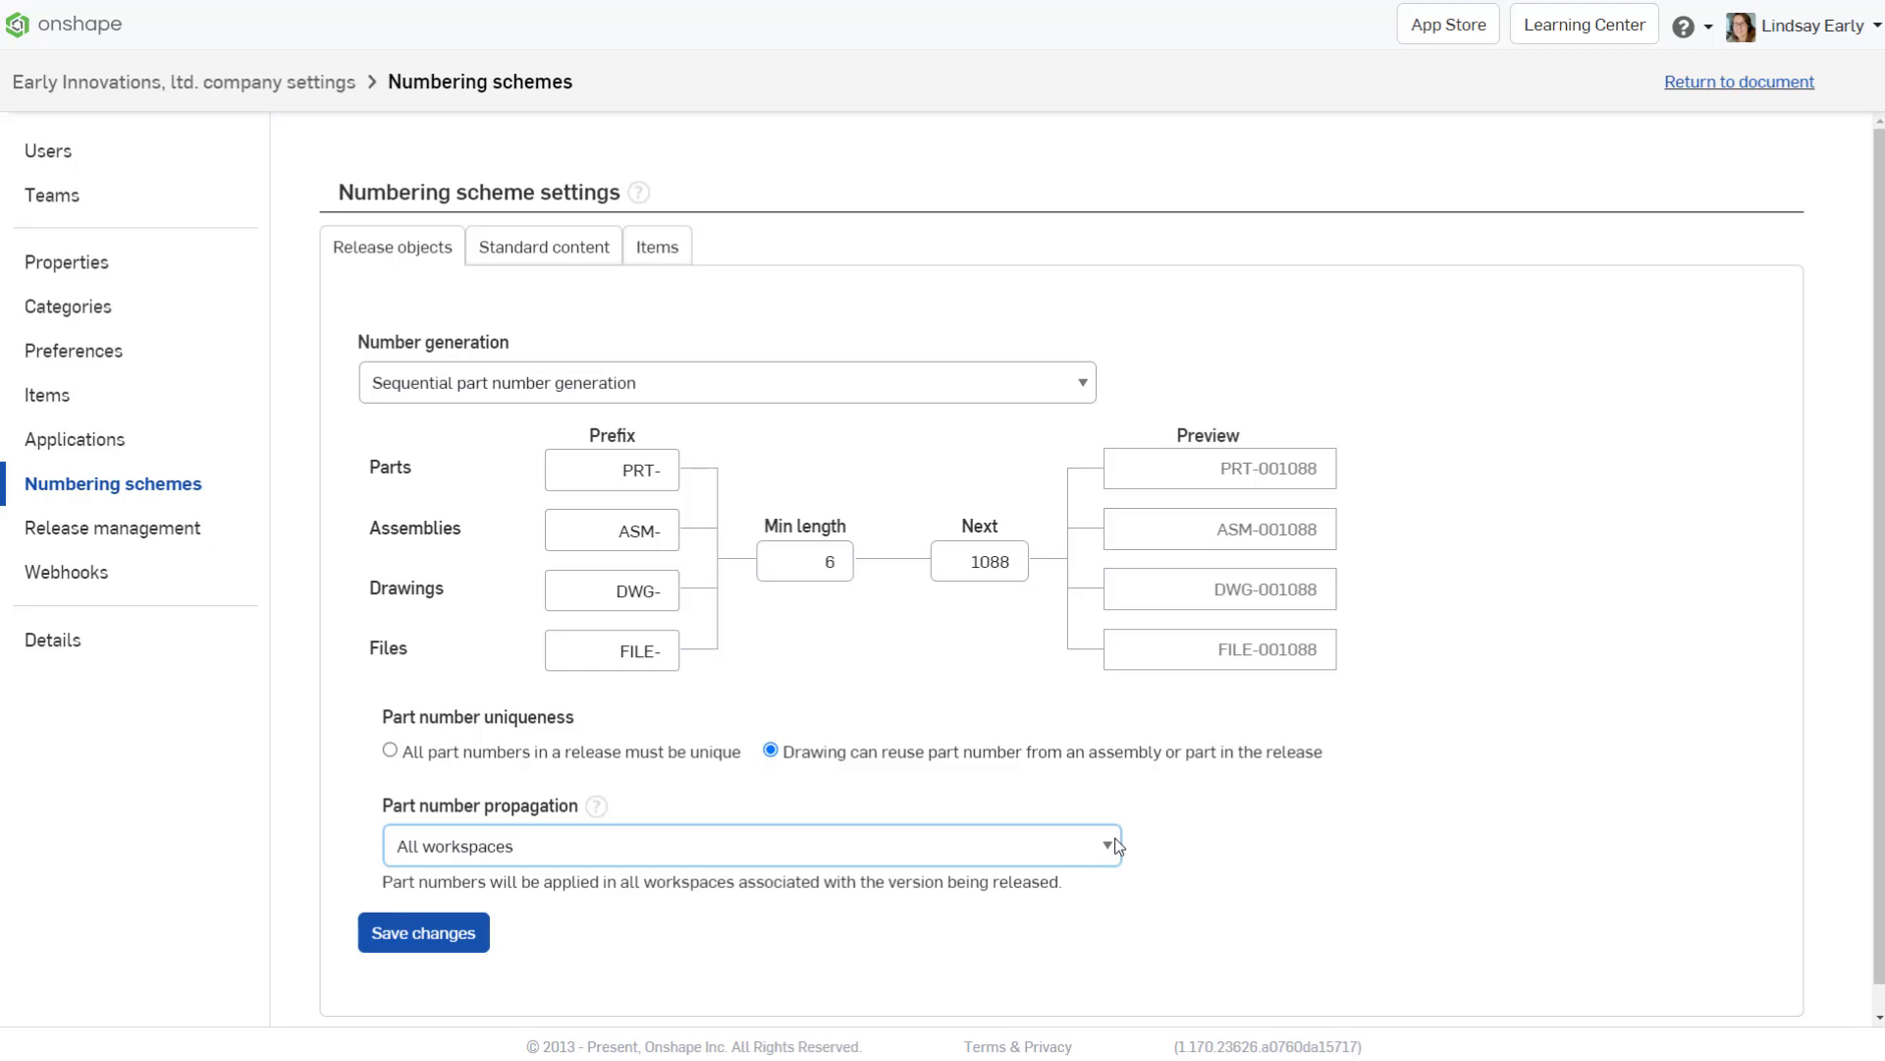
click(459, 935)
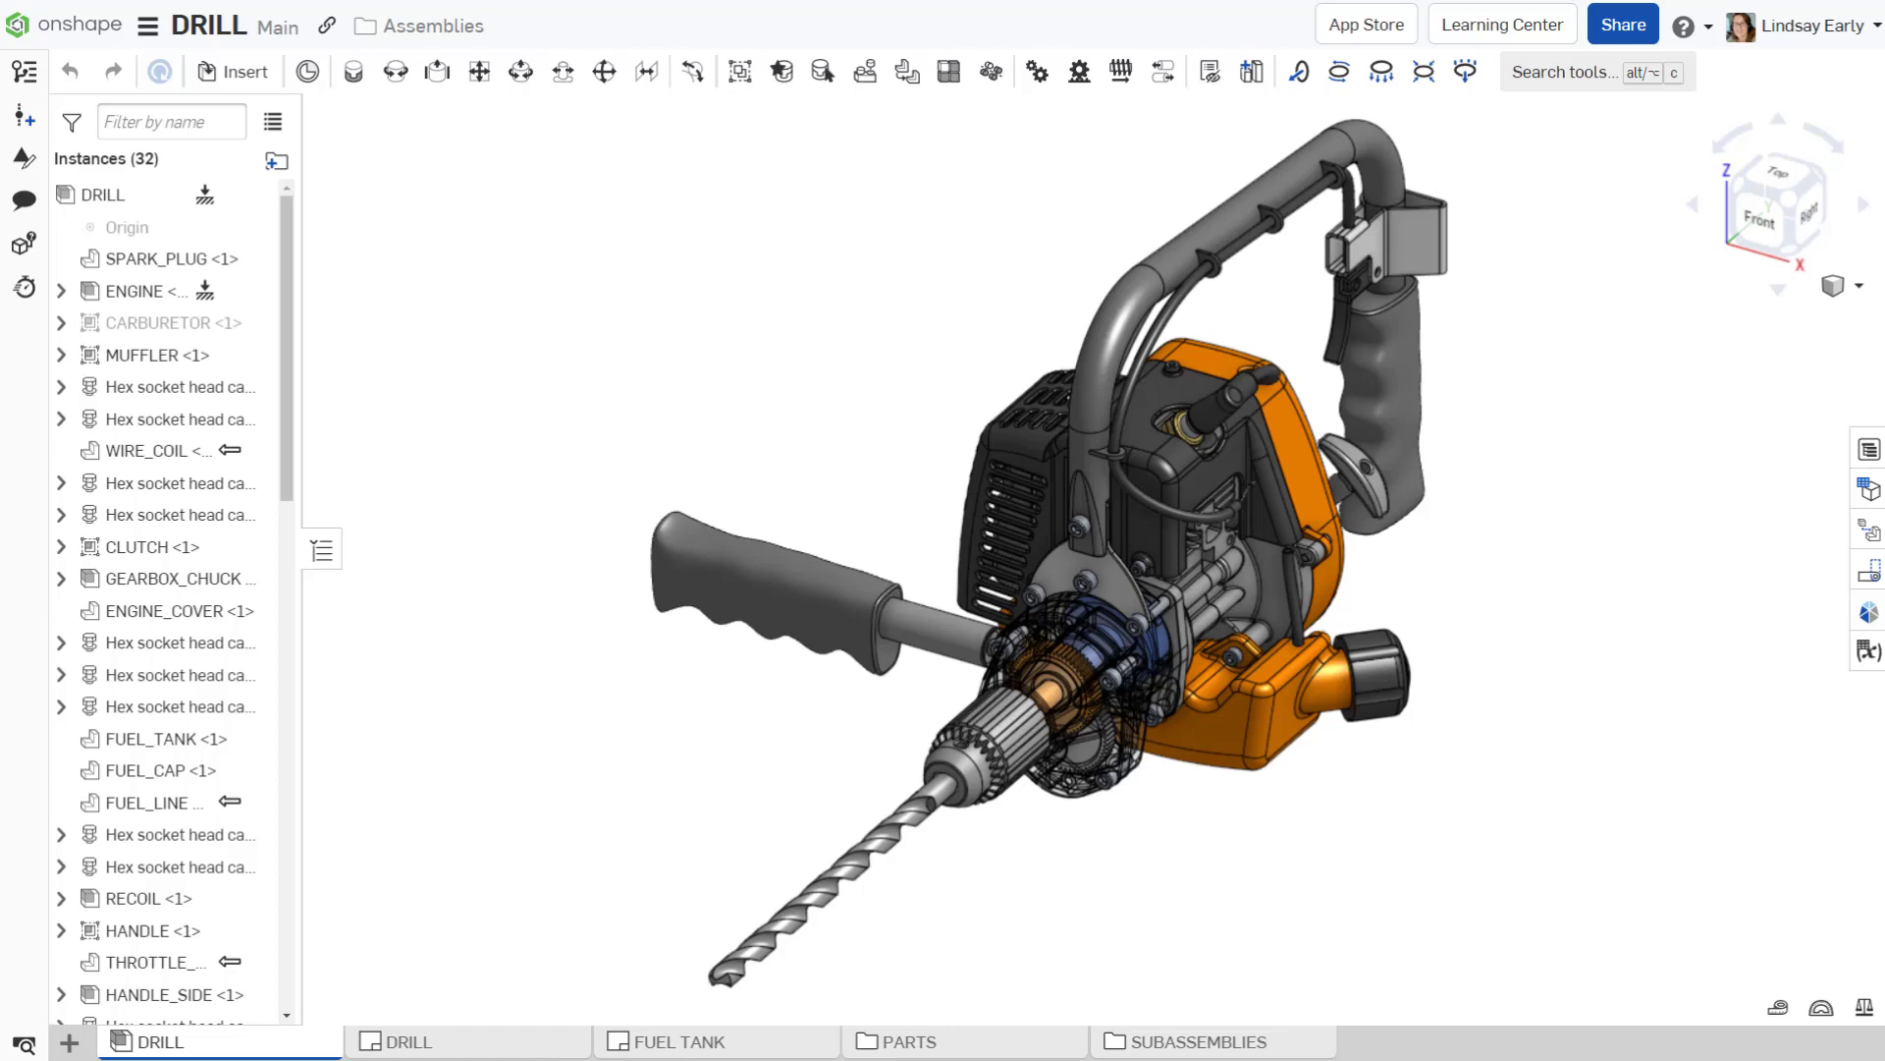
- Open the properties of the FUEL_LINE instance in the DRILL assembly
right_click(191, 802)
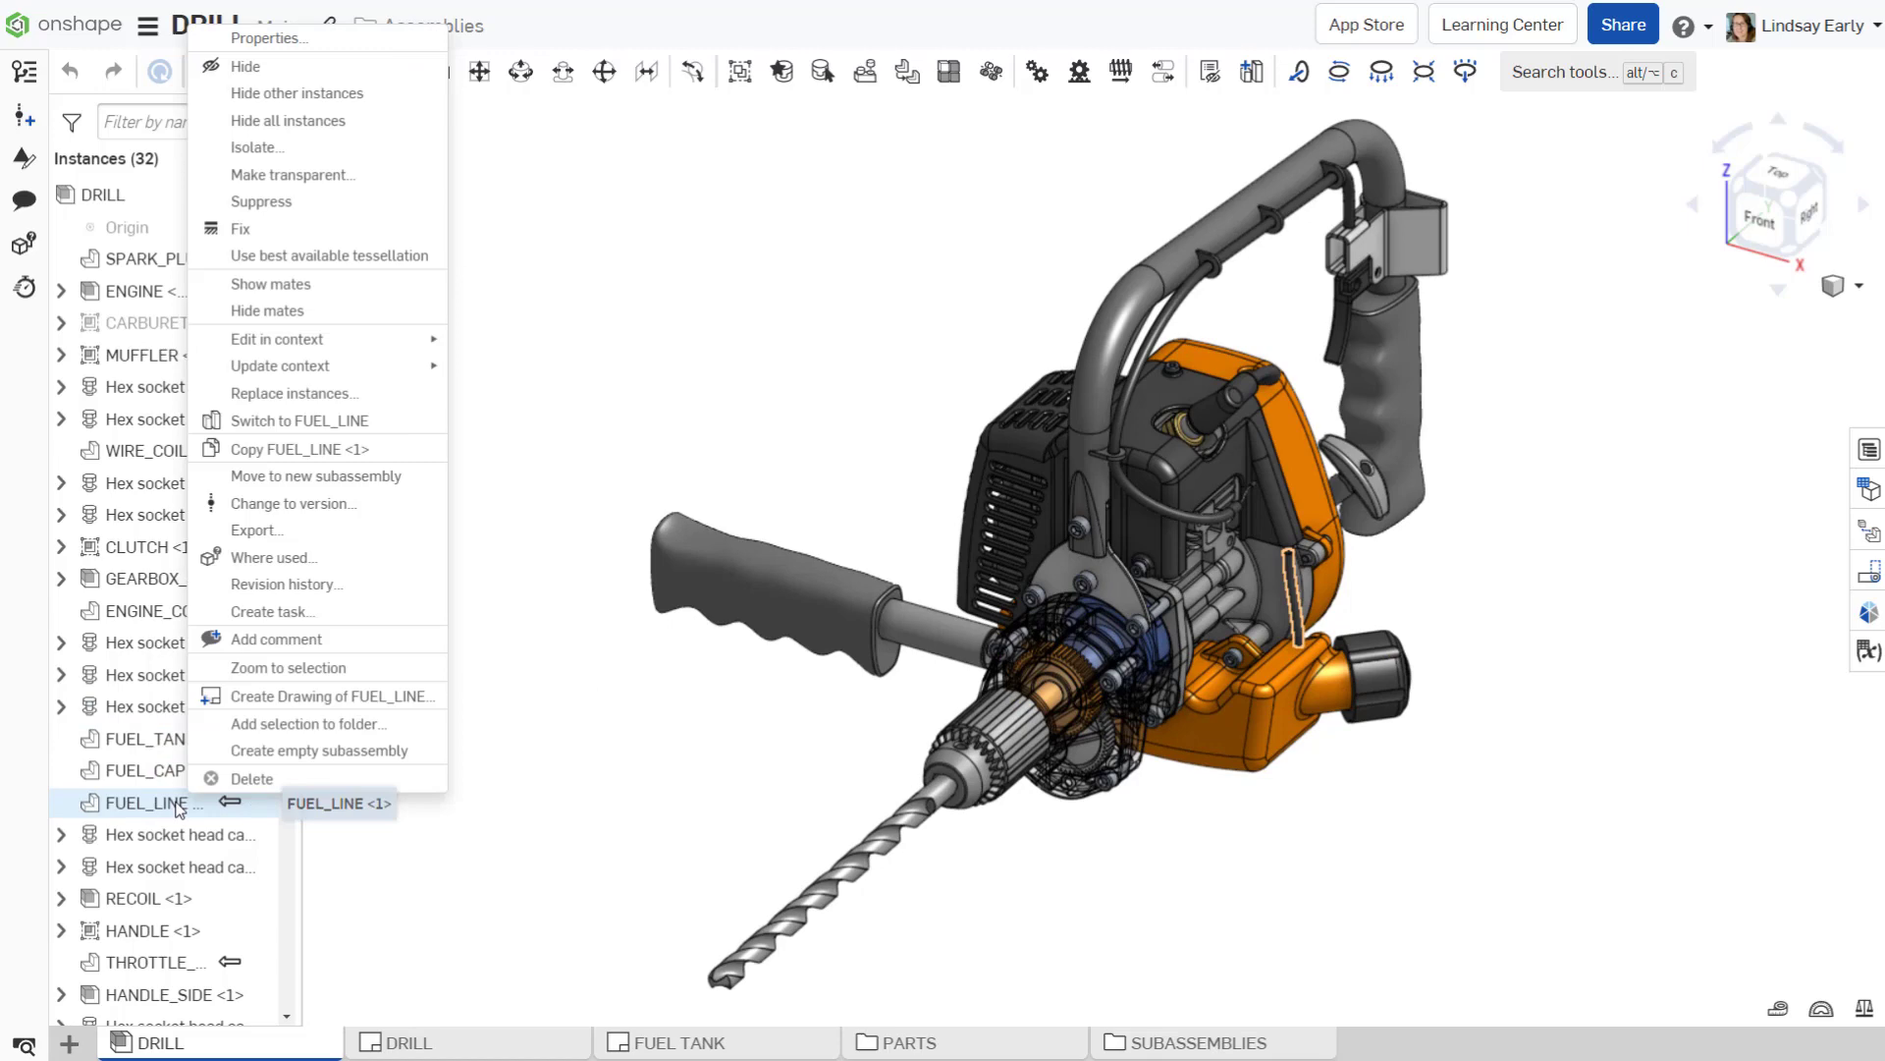
click(248, 41)
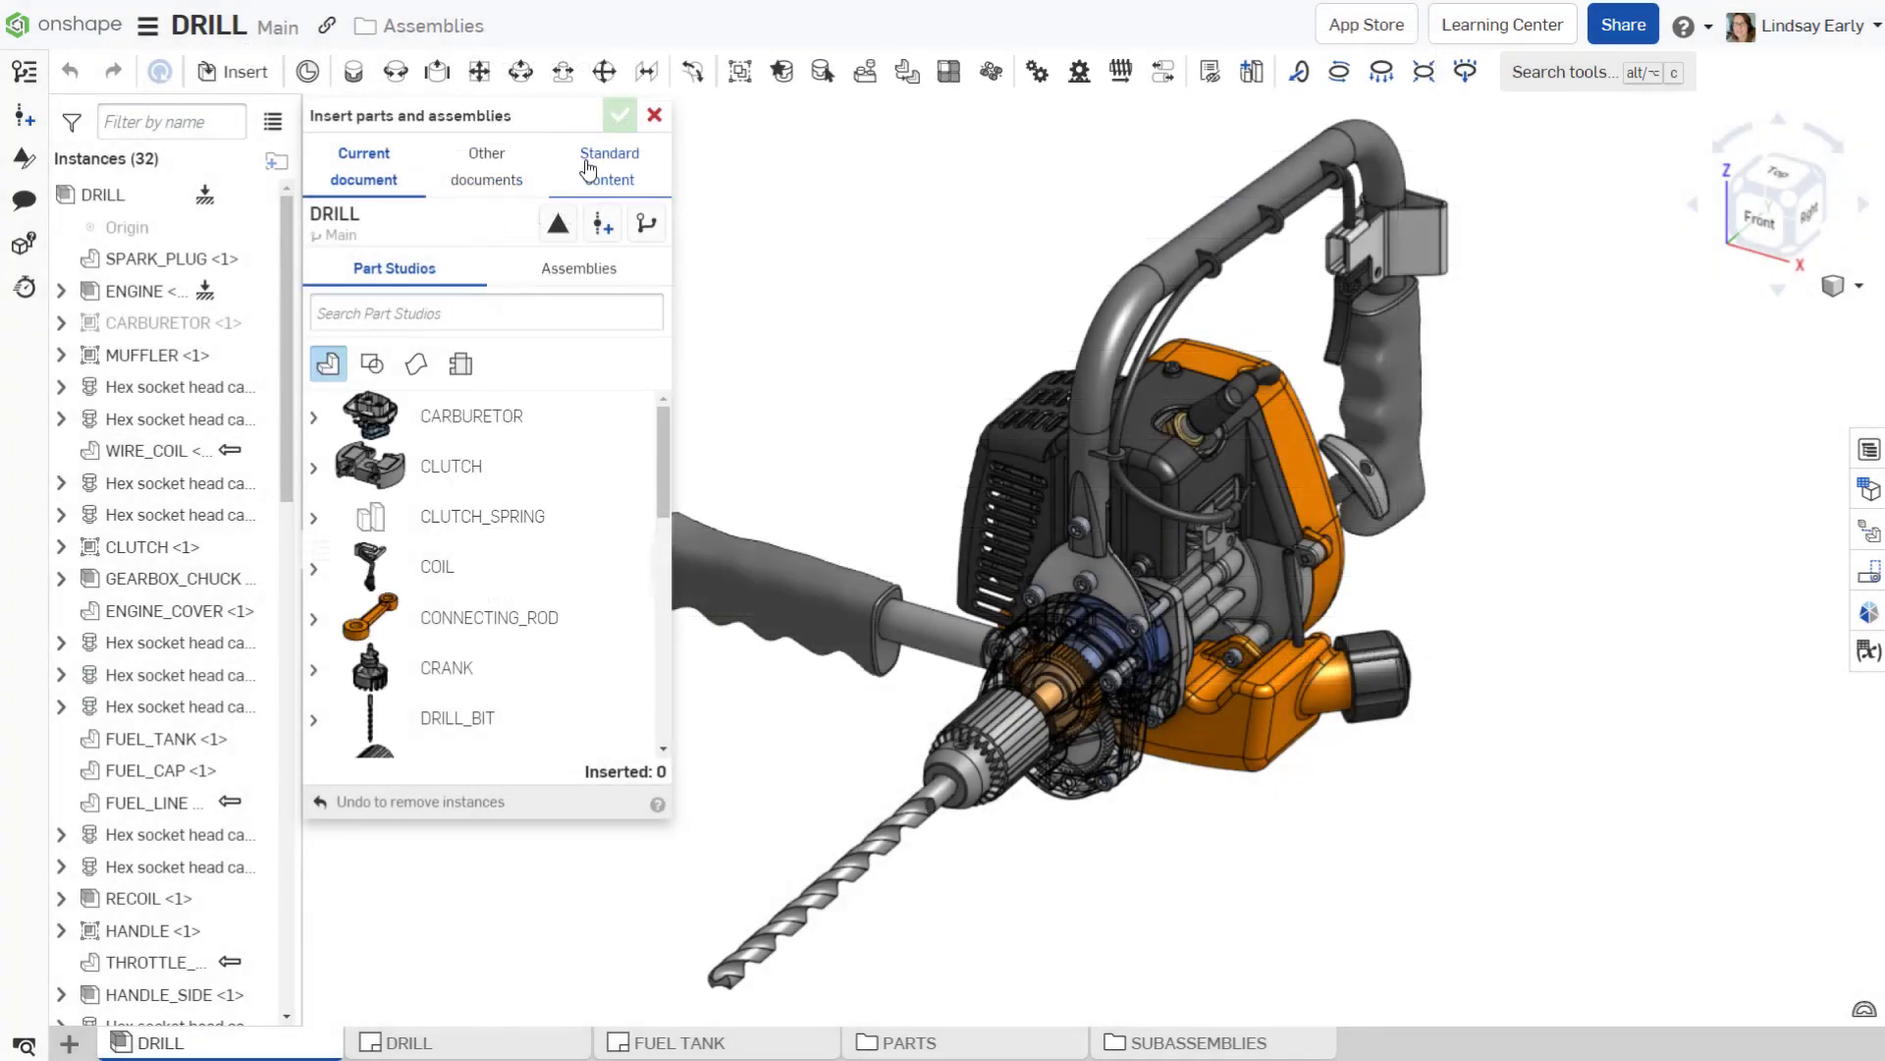
- Generate the next part number for the ANSI inch standard content Countersunk Bolt 1/4-20 x 0.25 in its properties
click(597, 169)
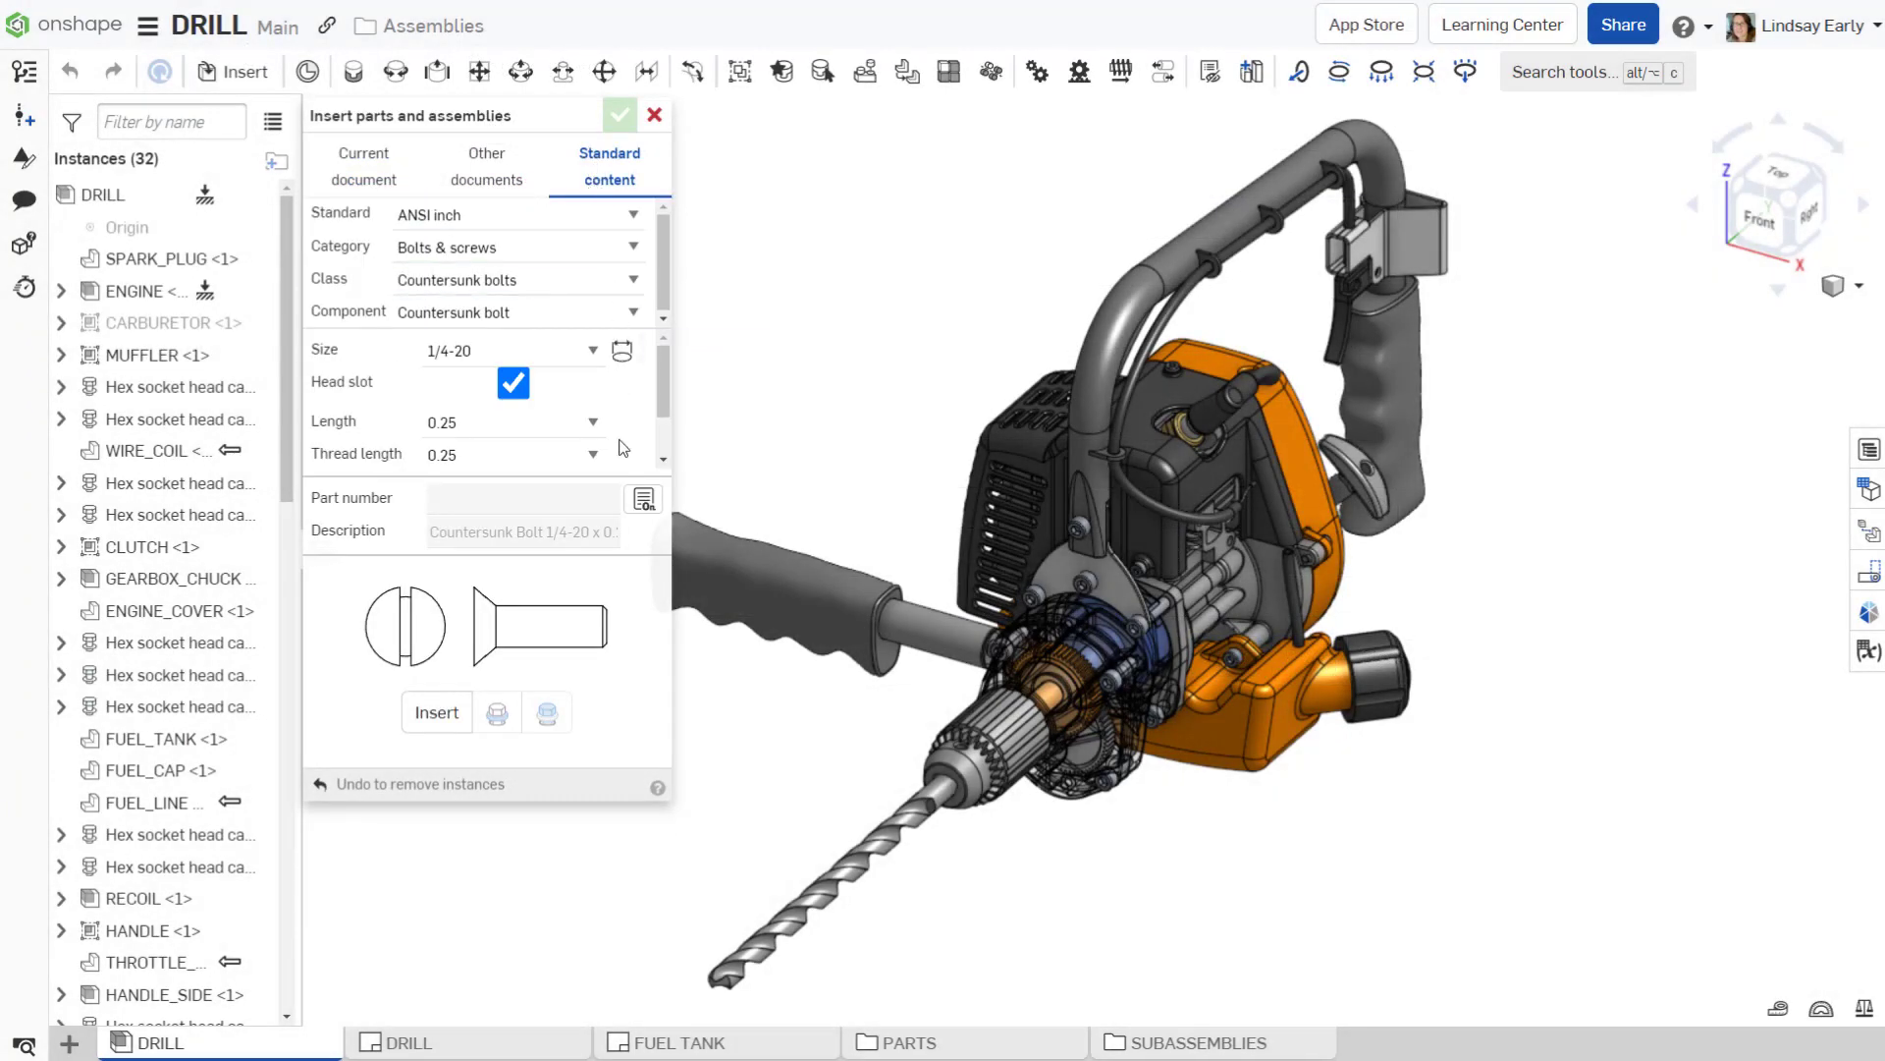
click(641, 499)
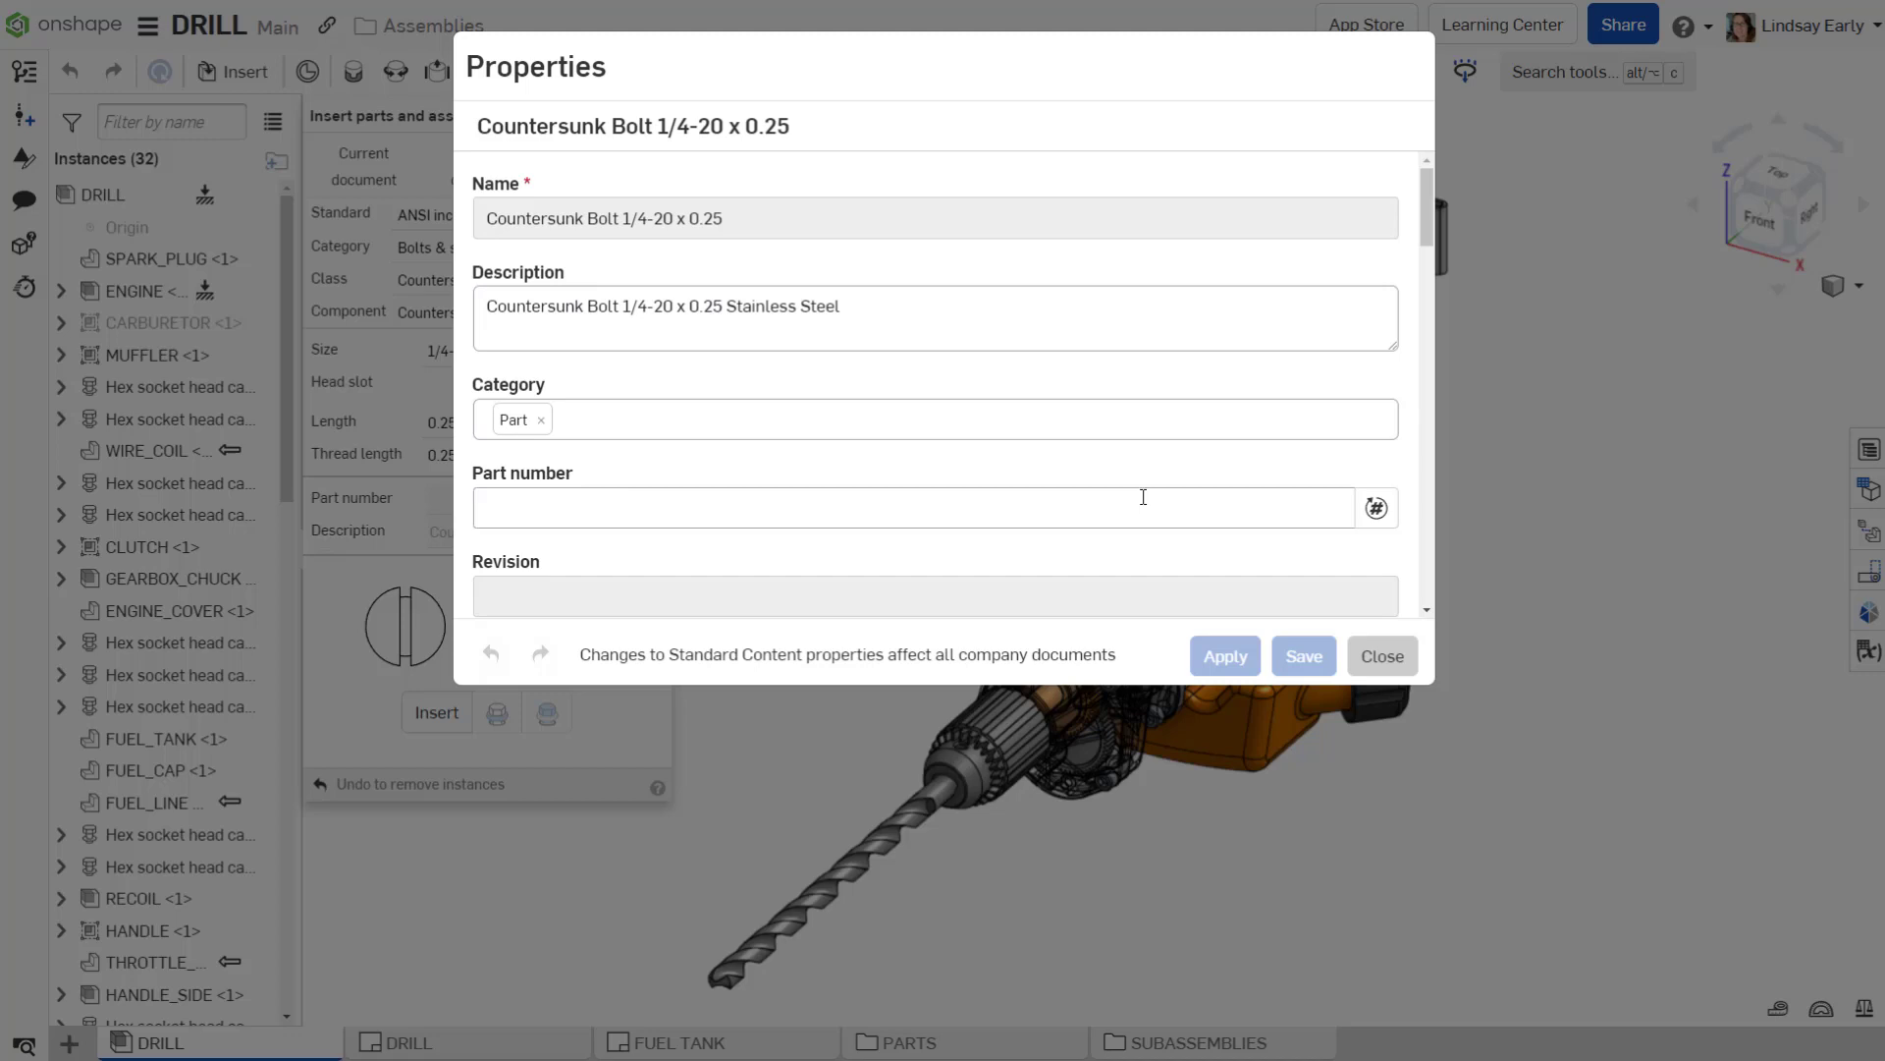
click(1363, 509)
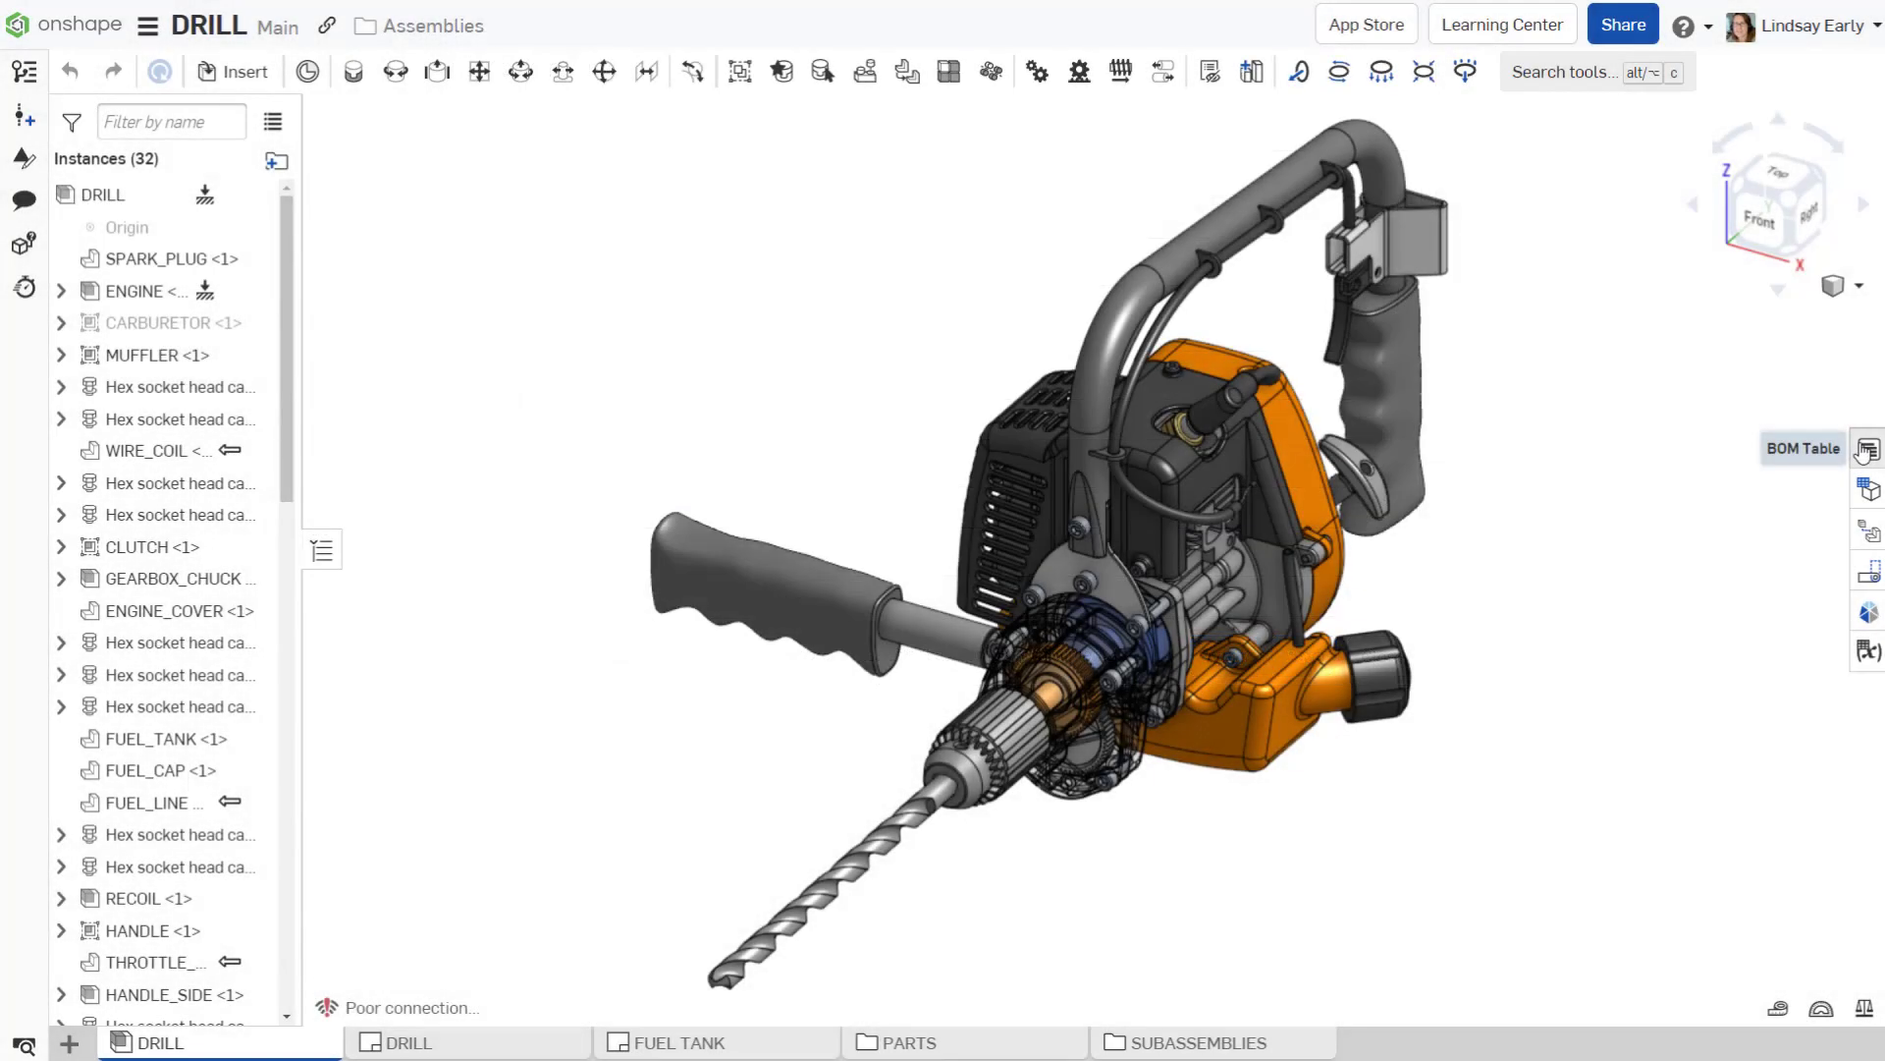
- In the DRILL assembly's bill of materials, generate the next part number for item 7 and all missing part numbers
click(1866, 450)
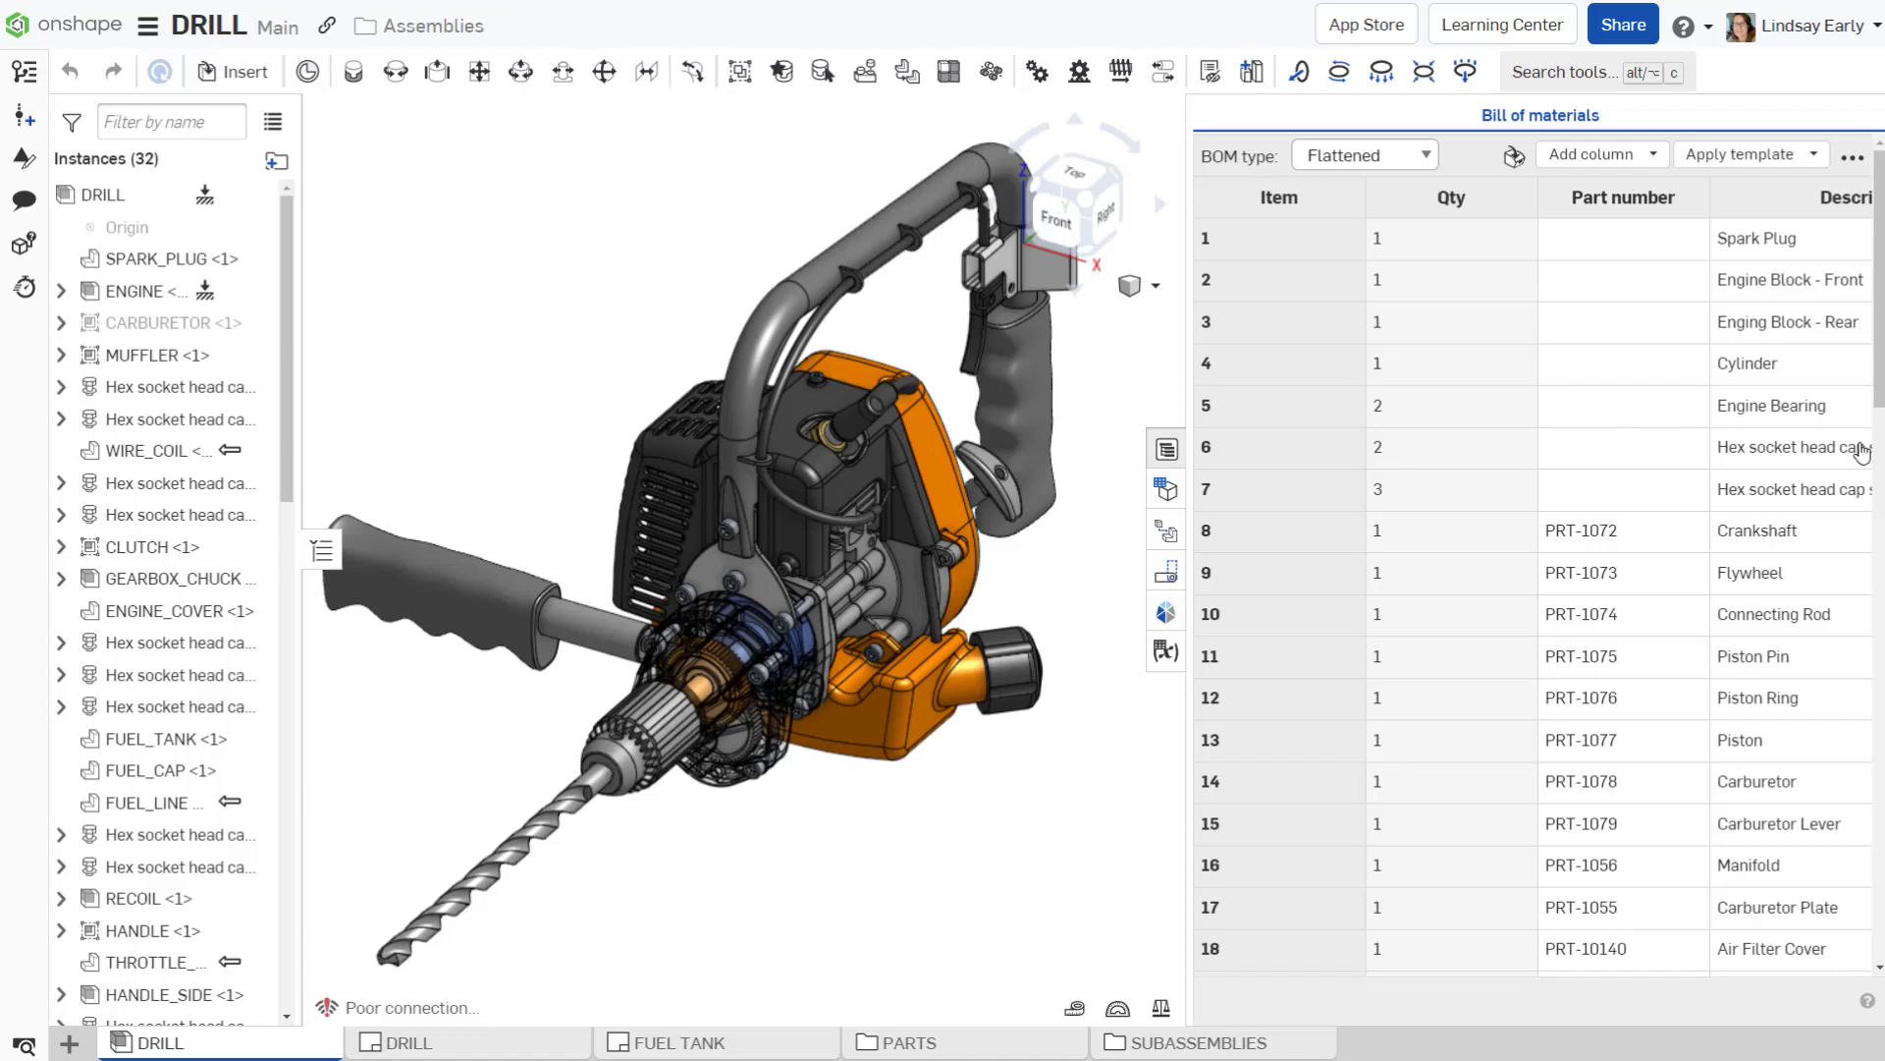
right_click(1636, 500)
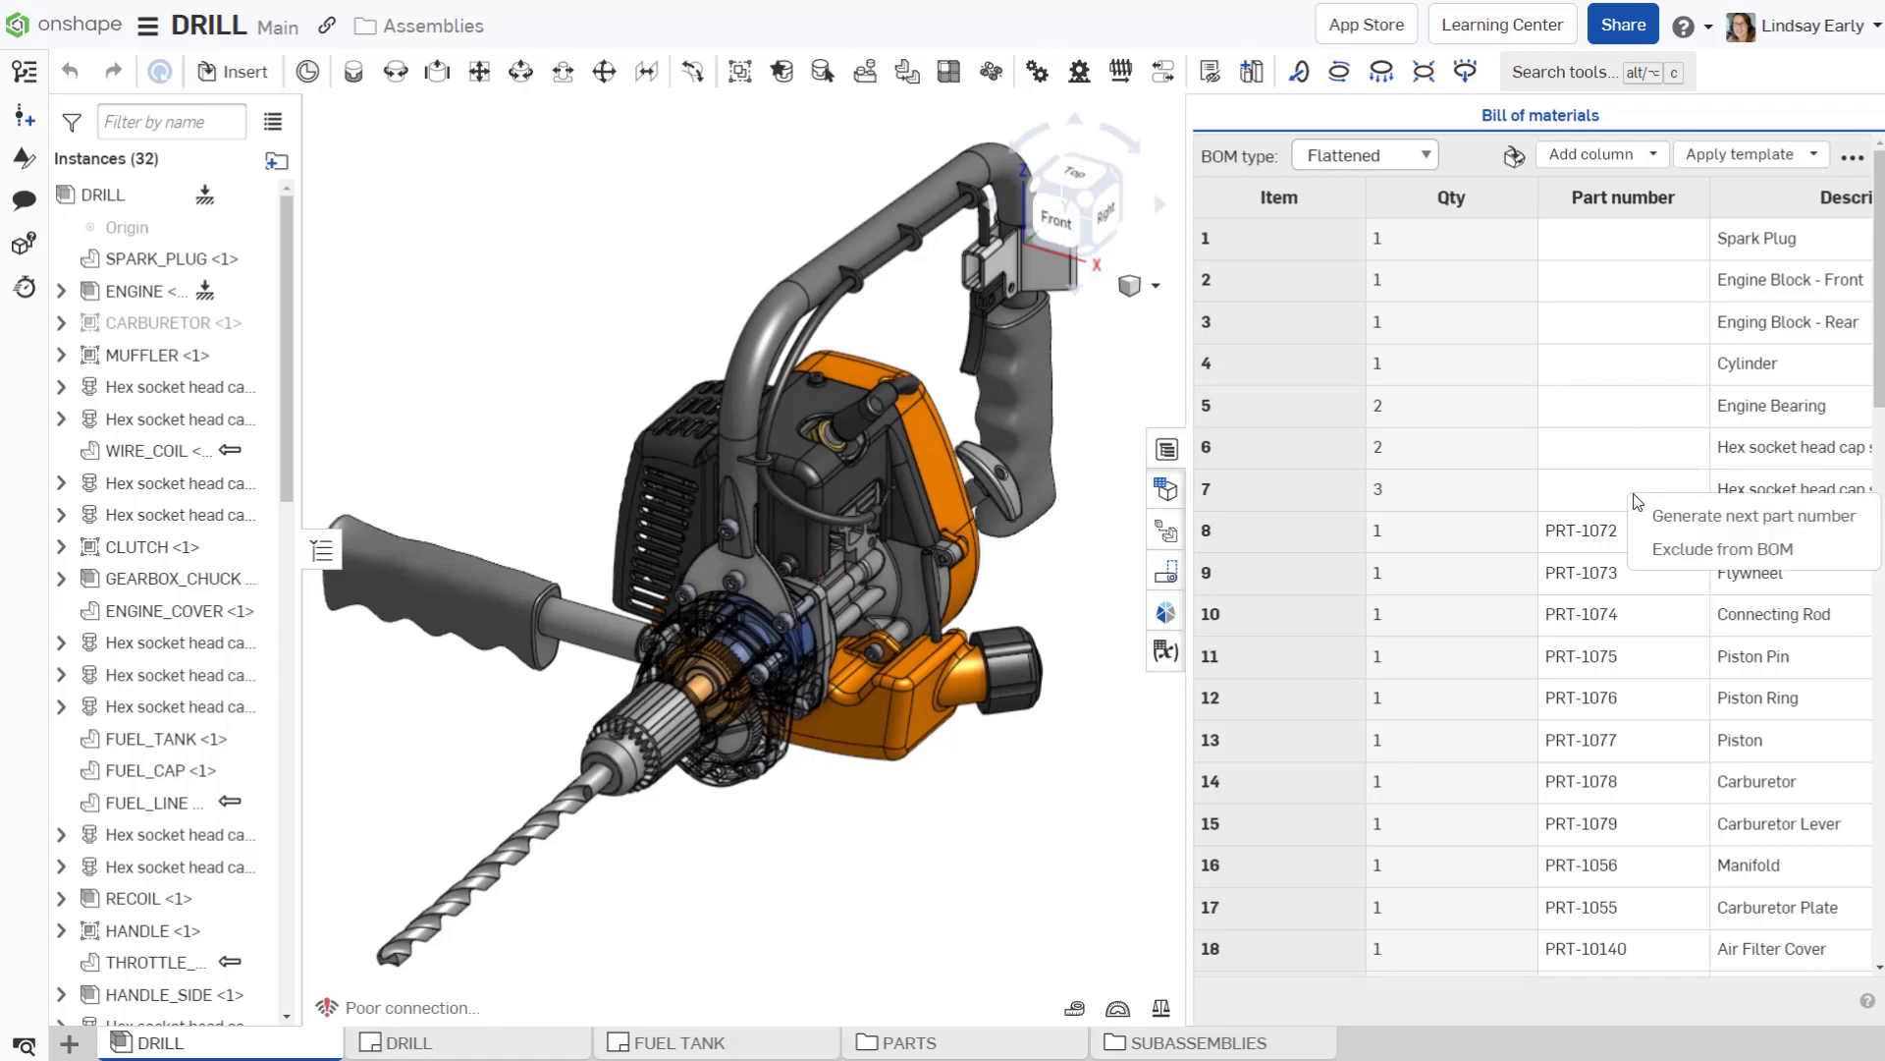
click(1689, 515)
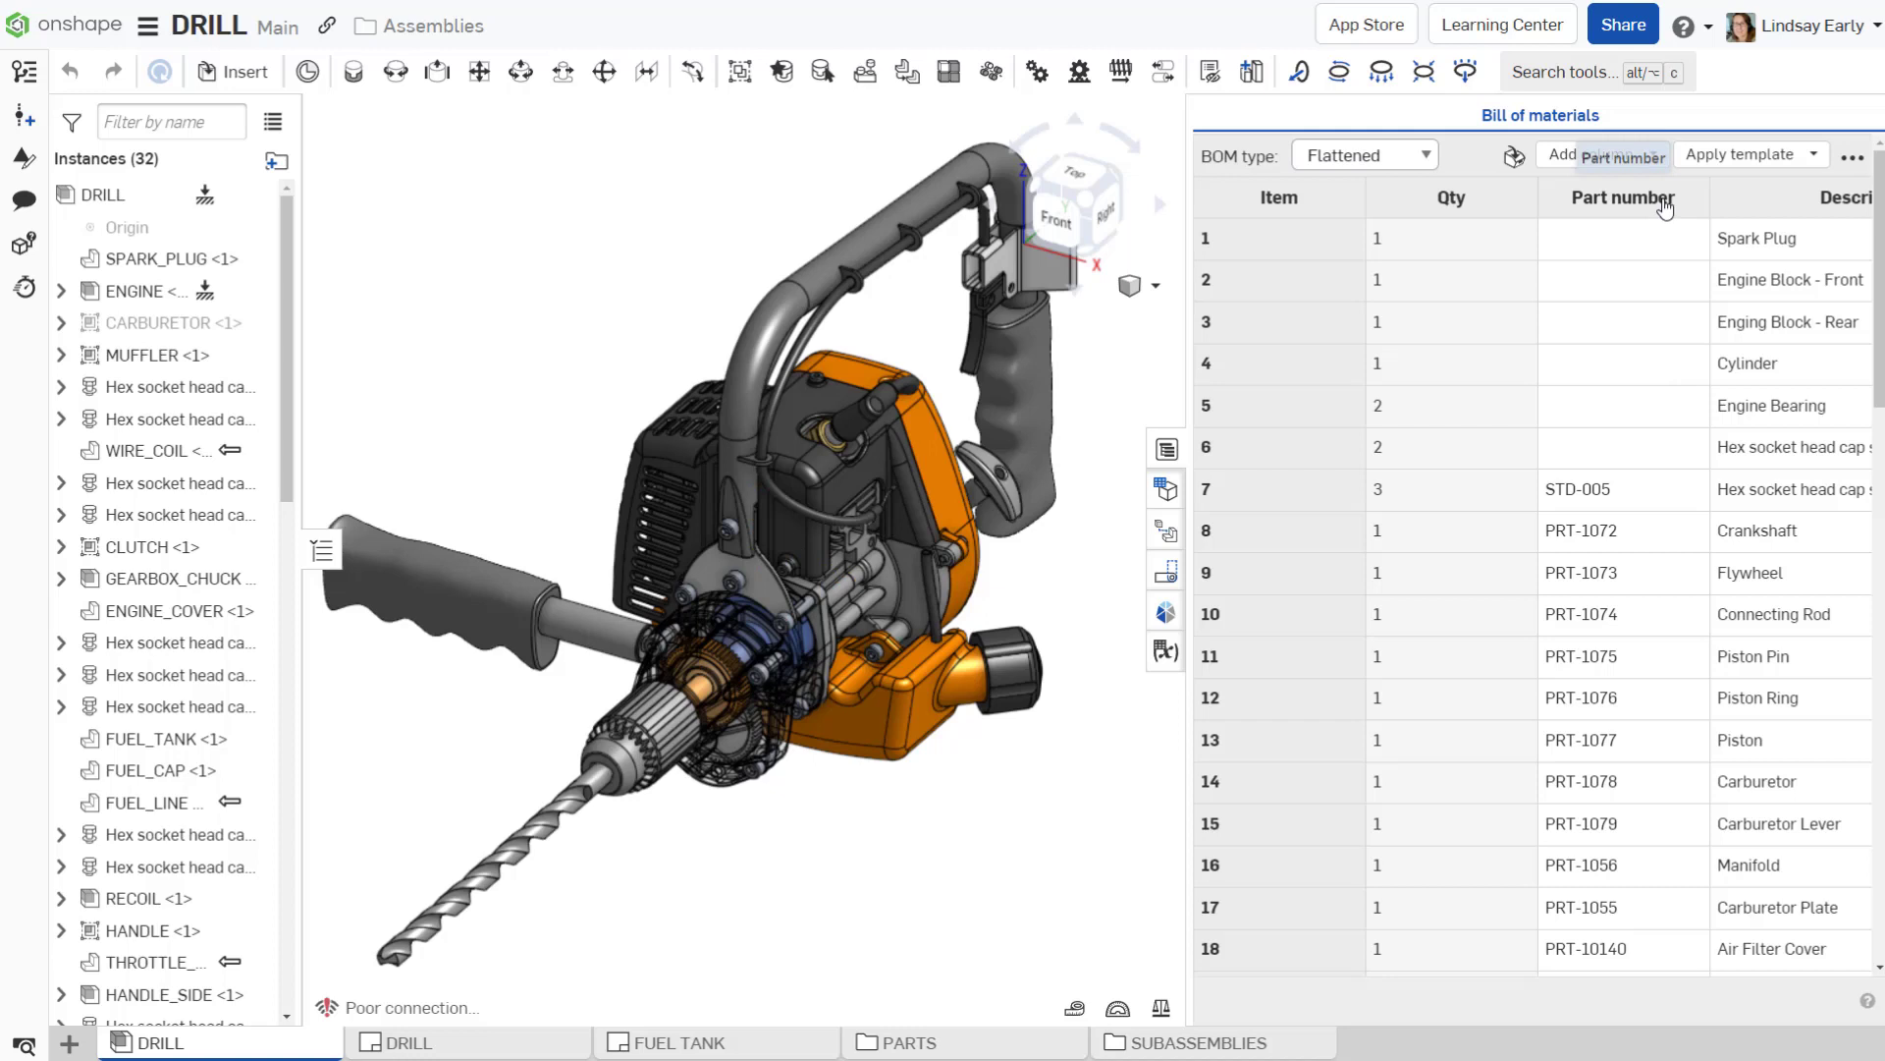
right_click(1665, 206)
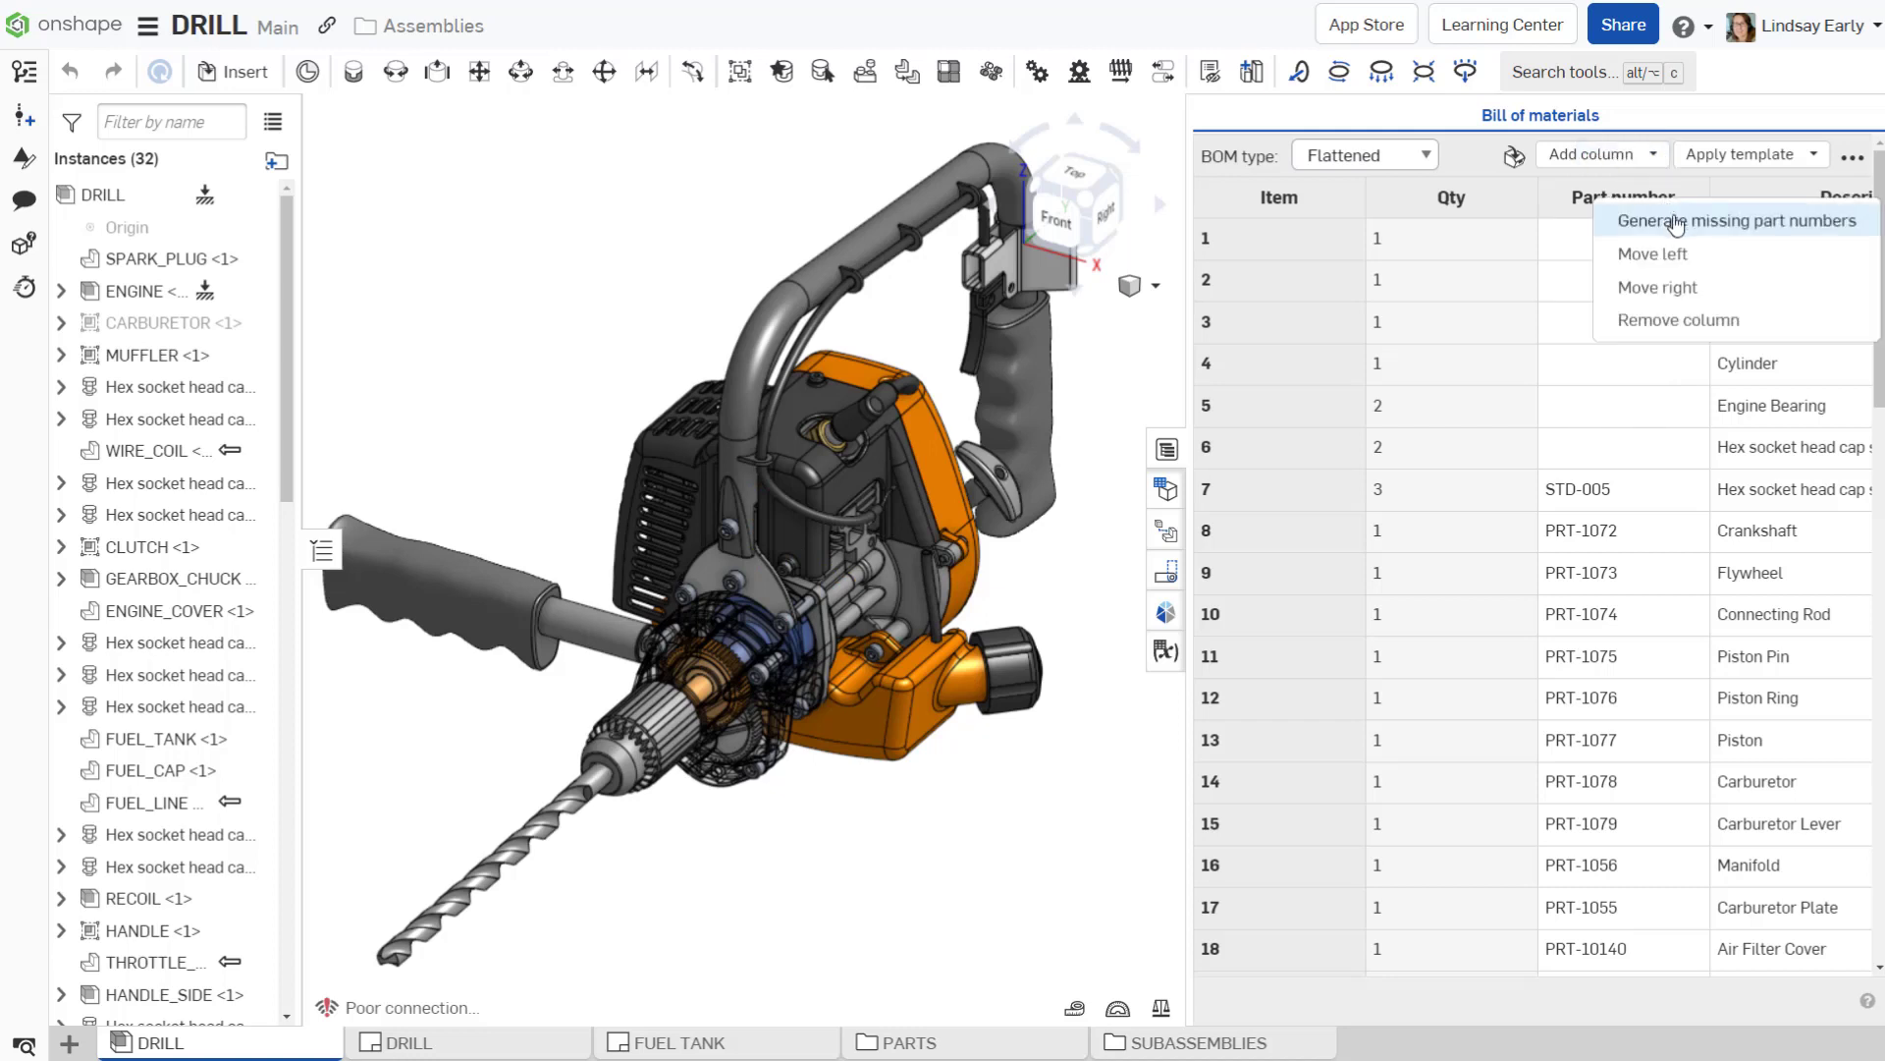
click(1702, 224)
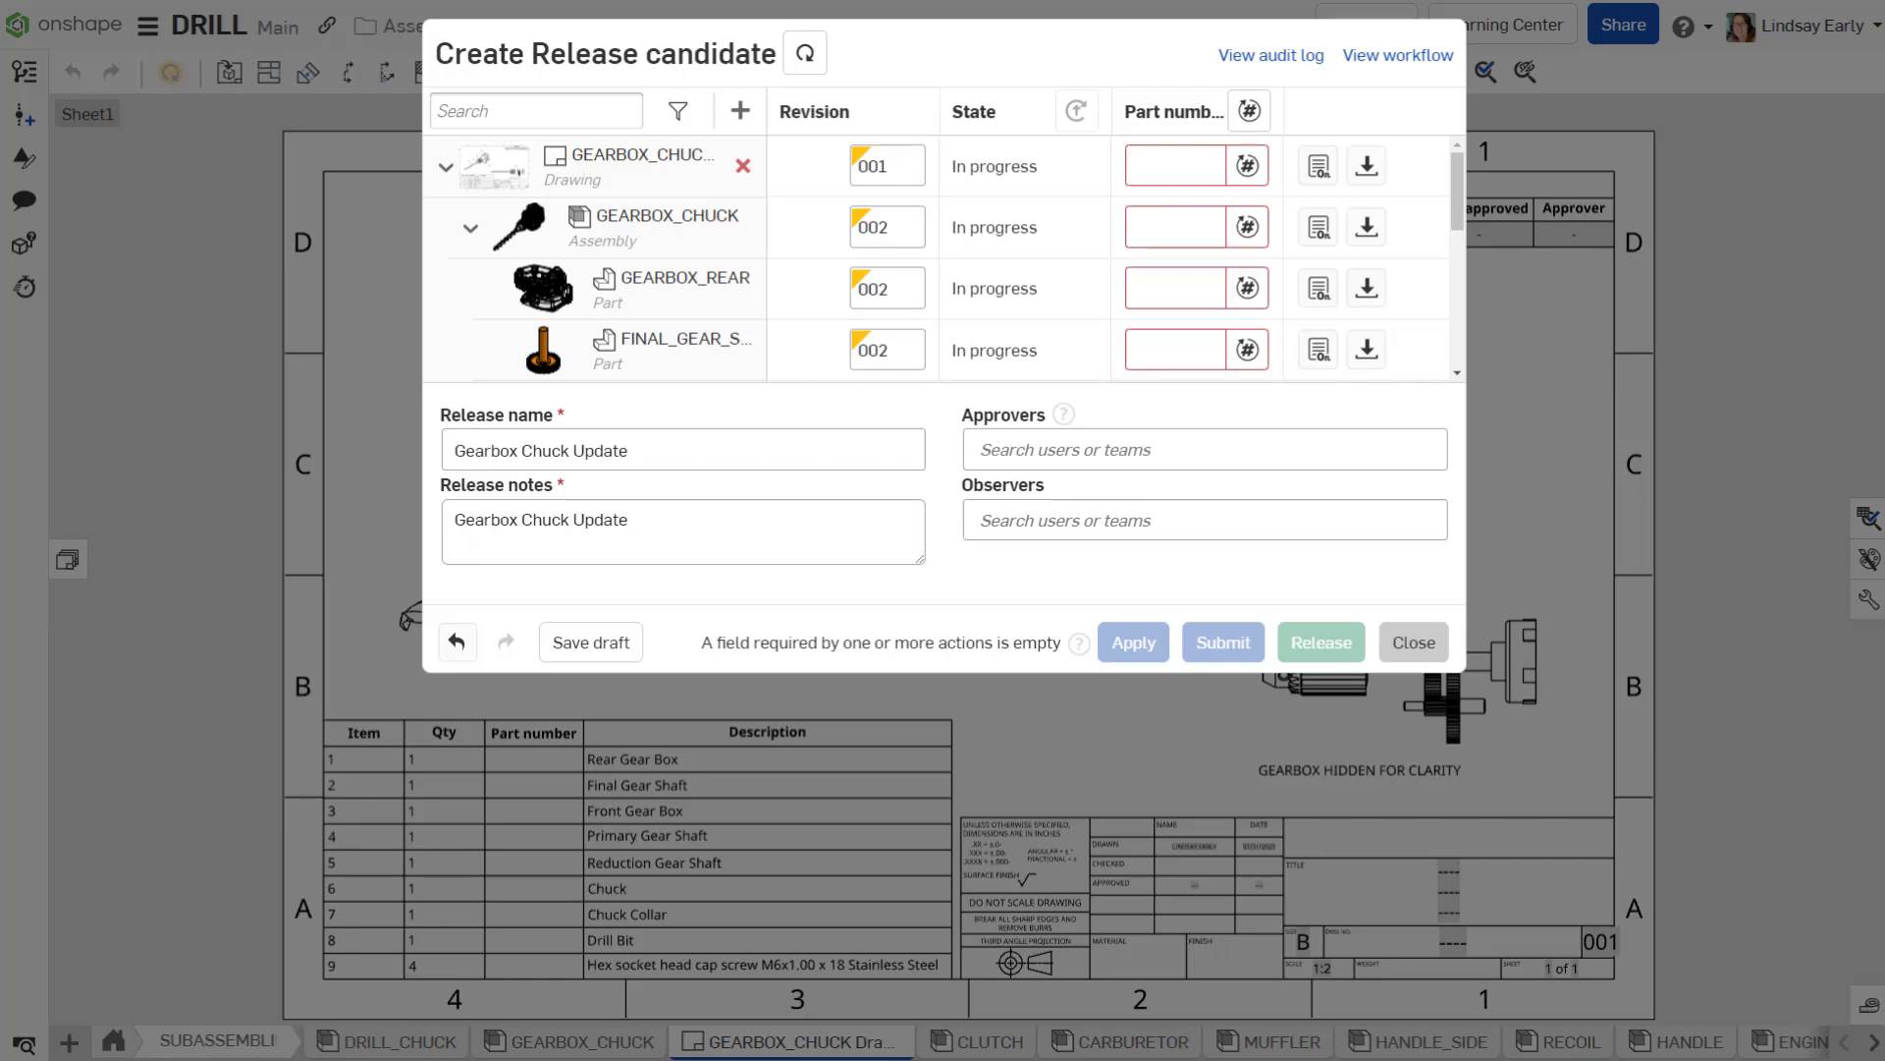
- Generate part numbers in the release candidate for the final gear shaft, the other missing entries and the GEARBOX_CHUCK drawing
click(1249, 352)
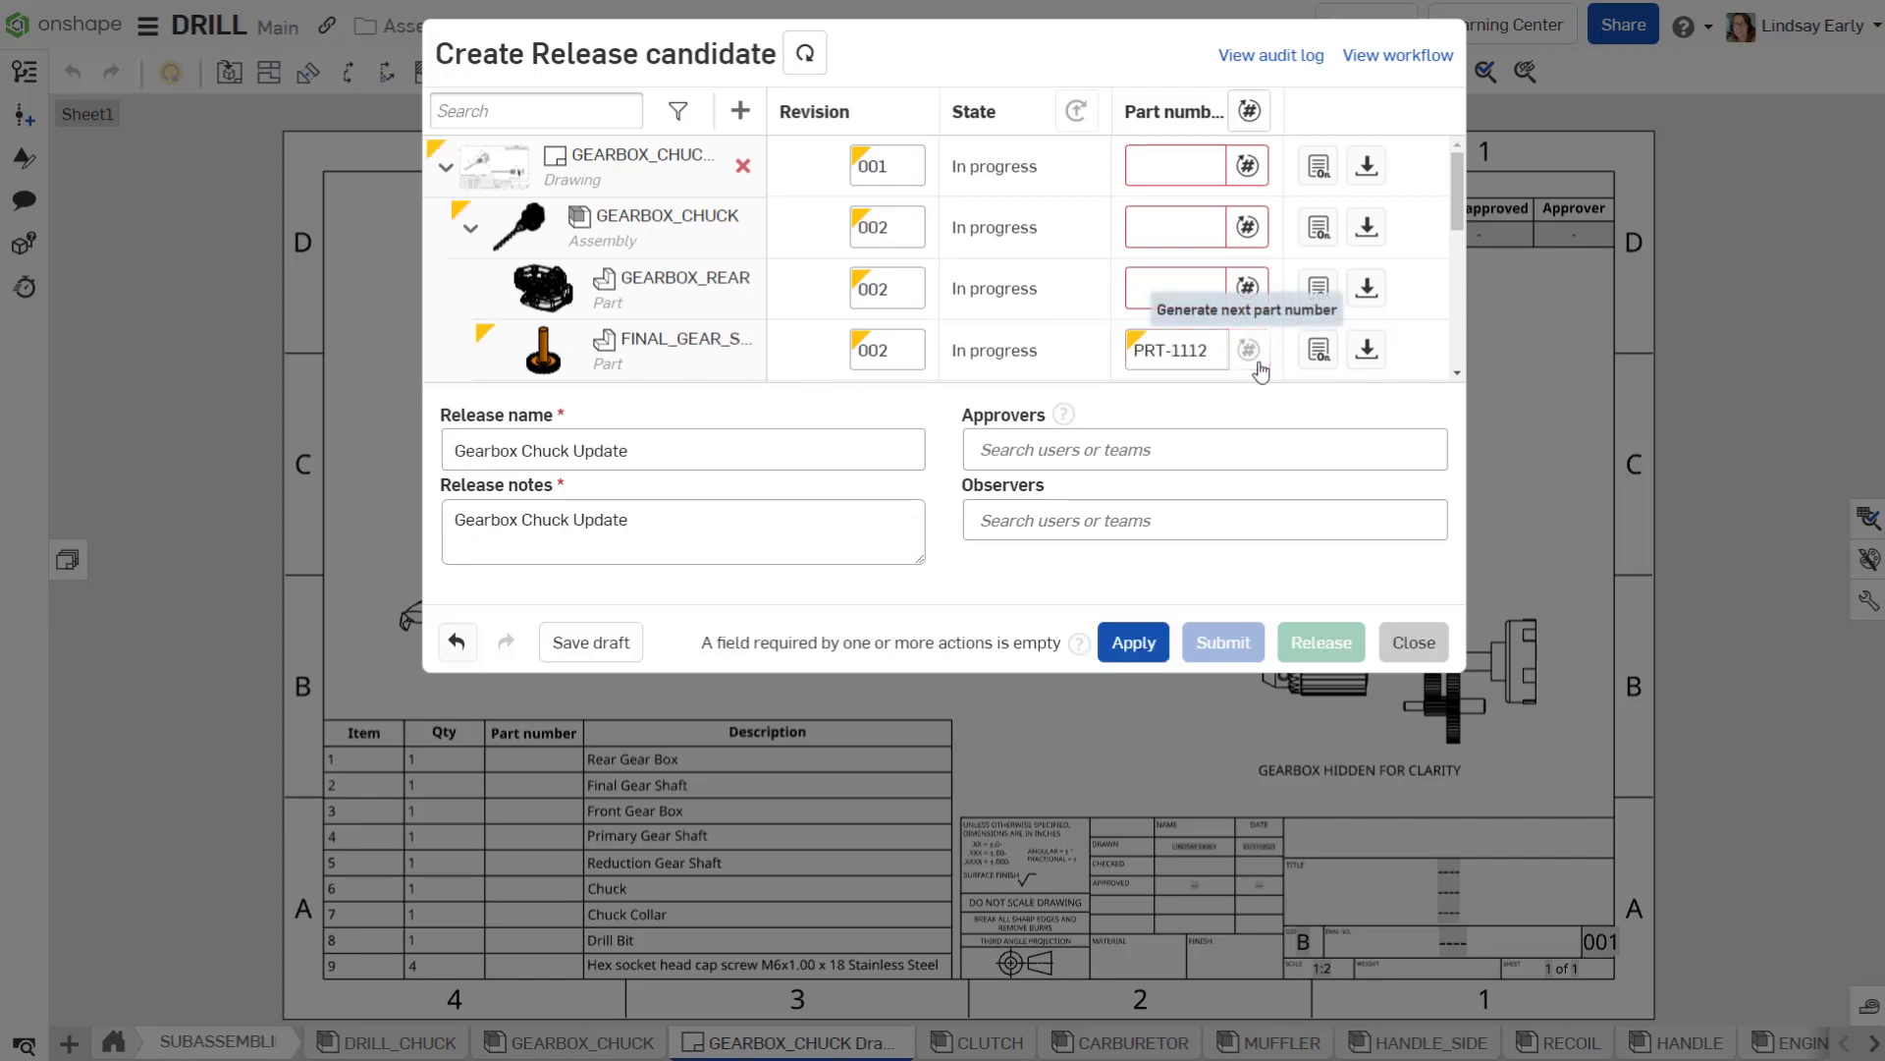
click(1247, 116)
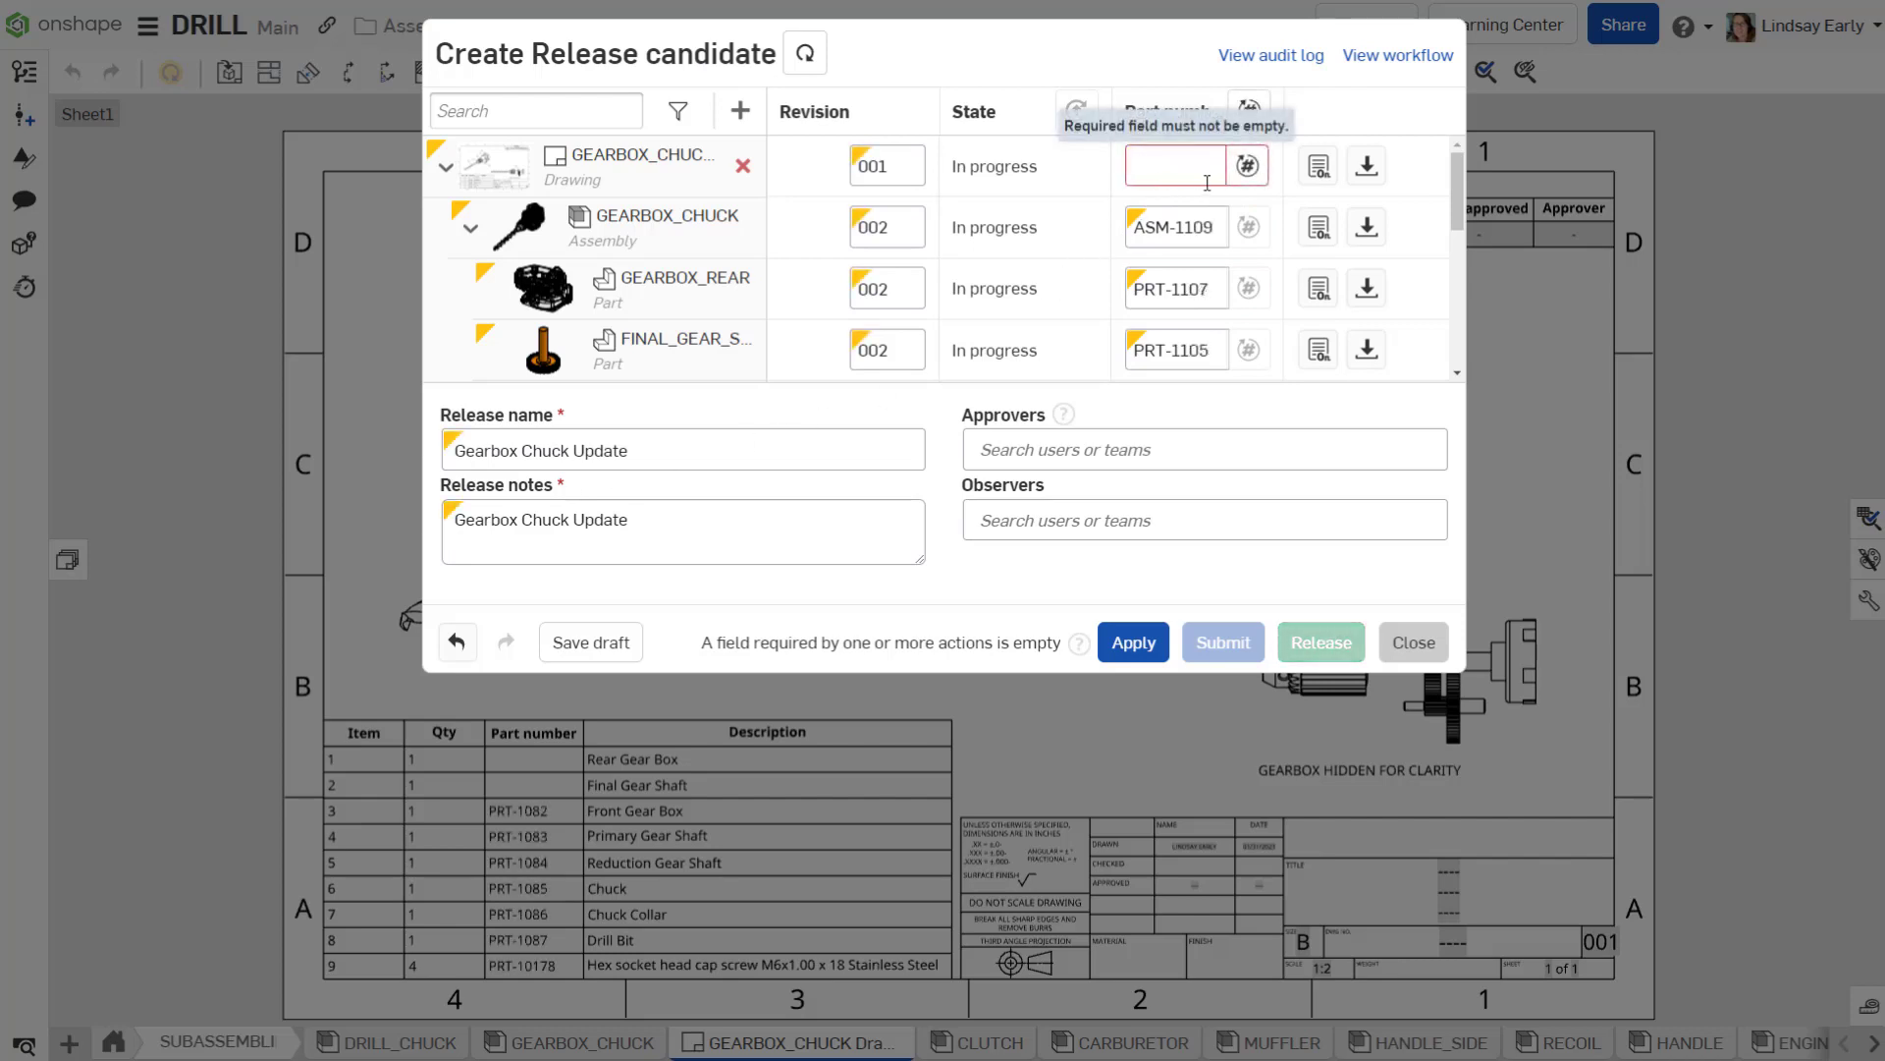
click(1248, 165)
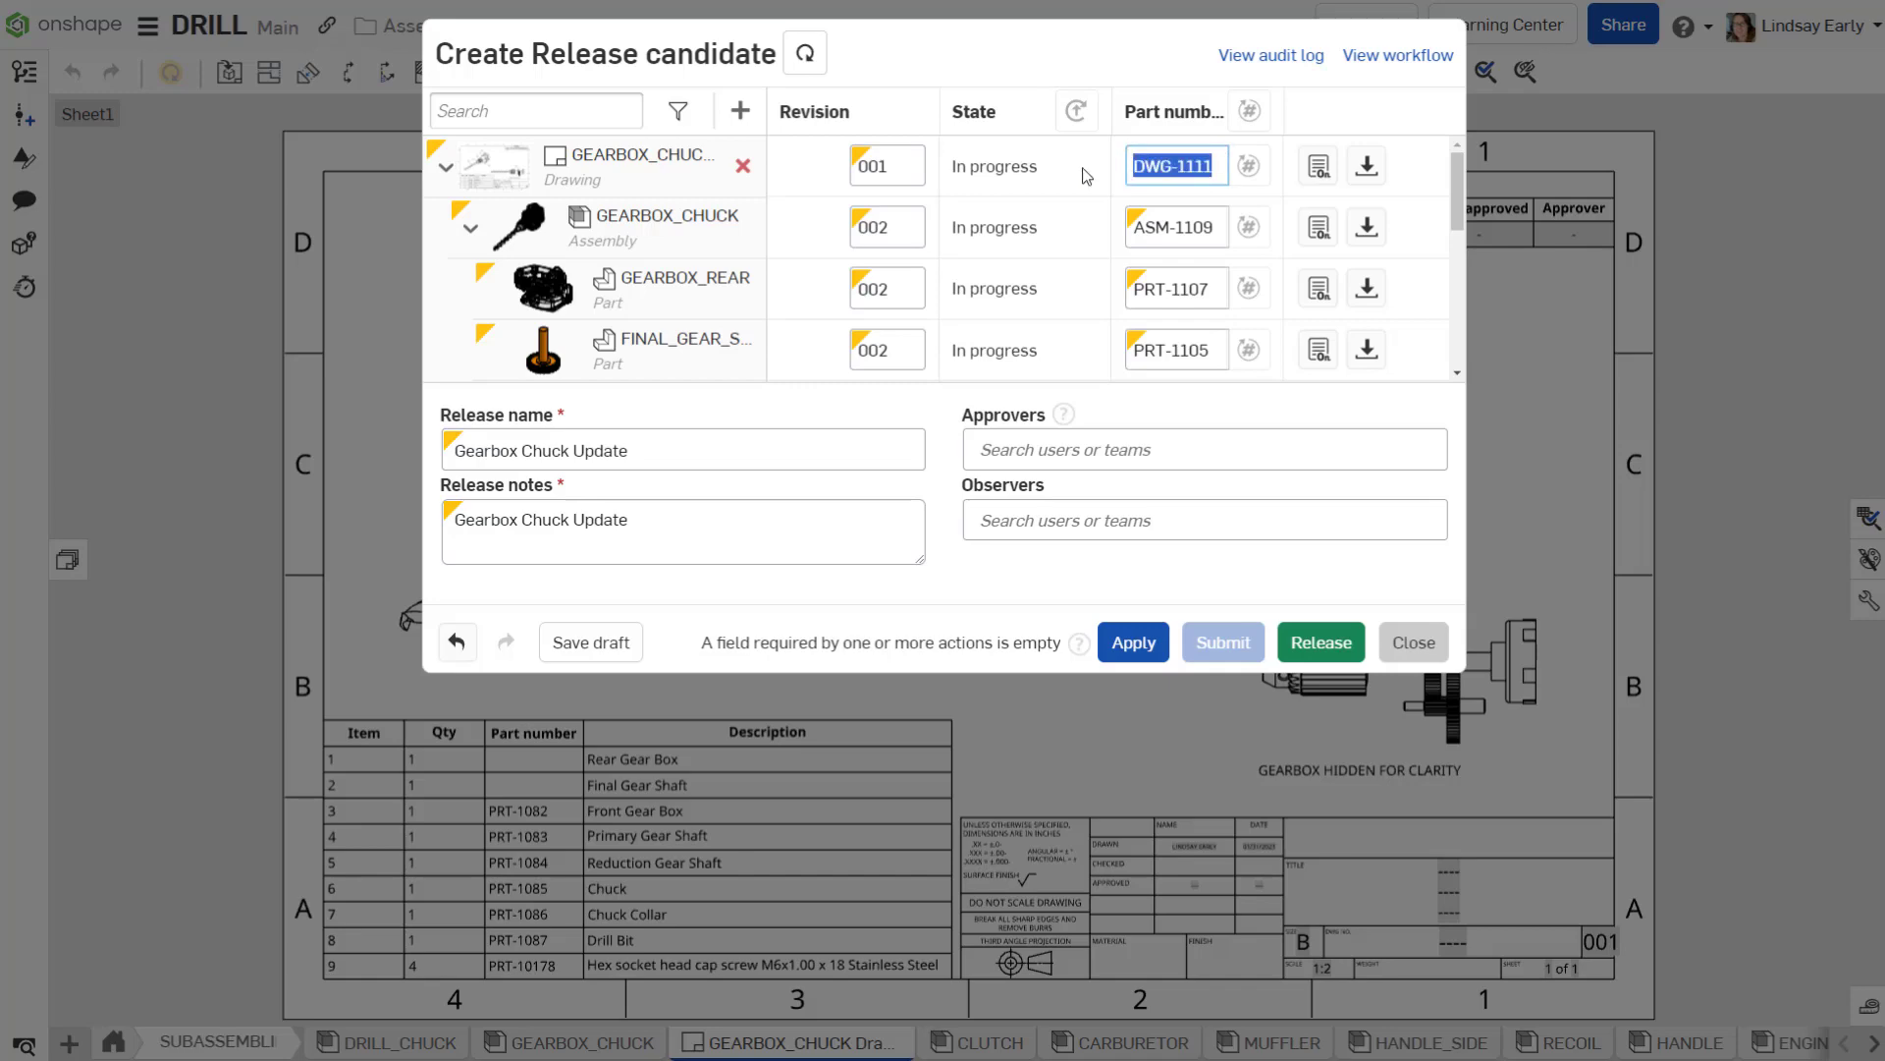
- Clear the GEARBOX_CHUCK drawing's part number and generate the missing part numbers for the whole release candidate
key(BackSpace)
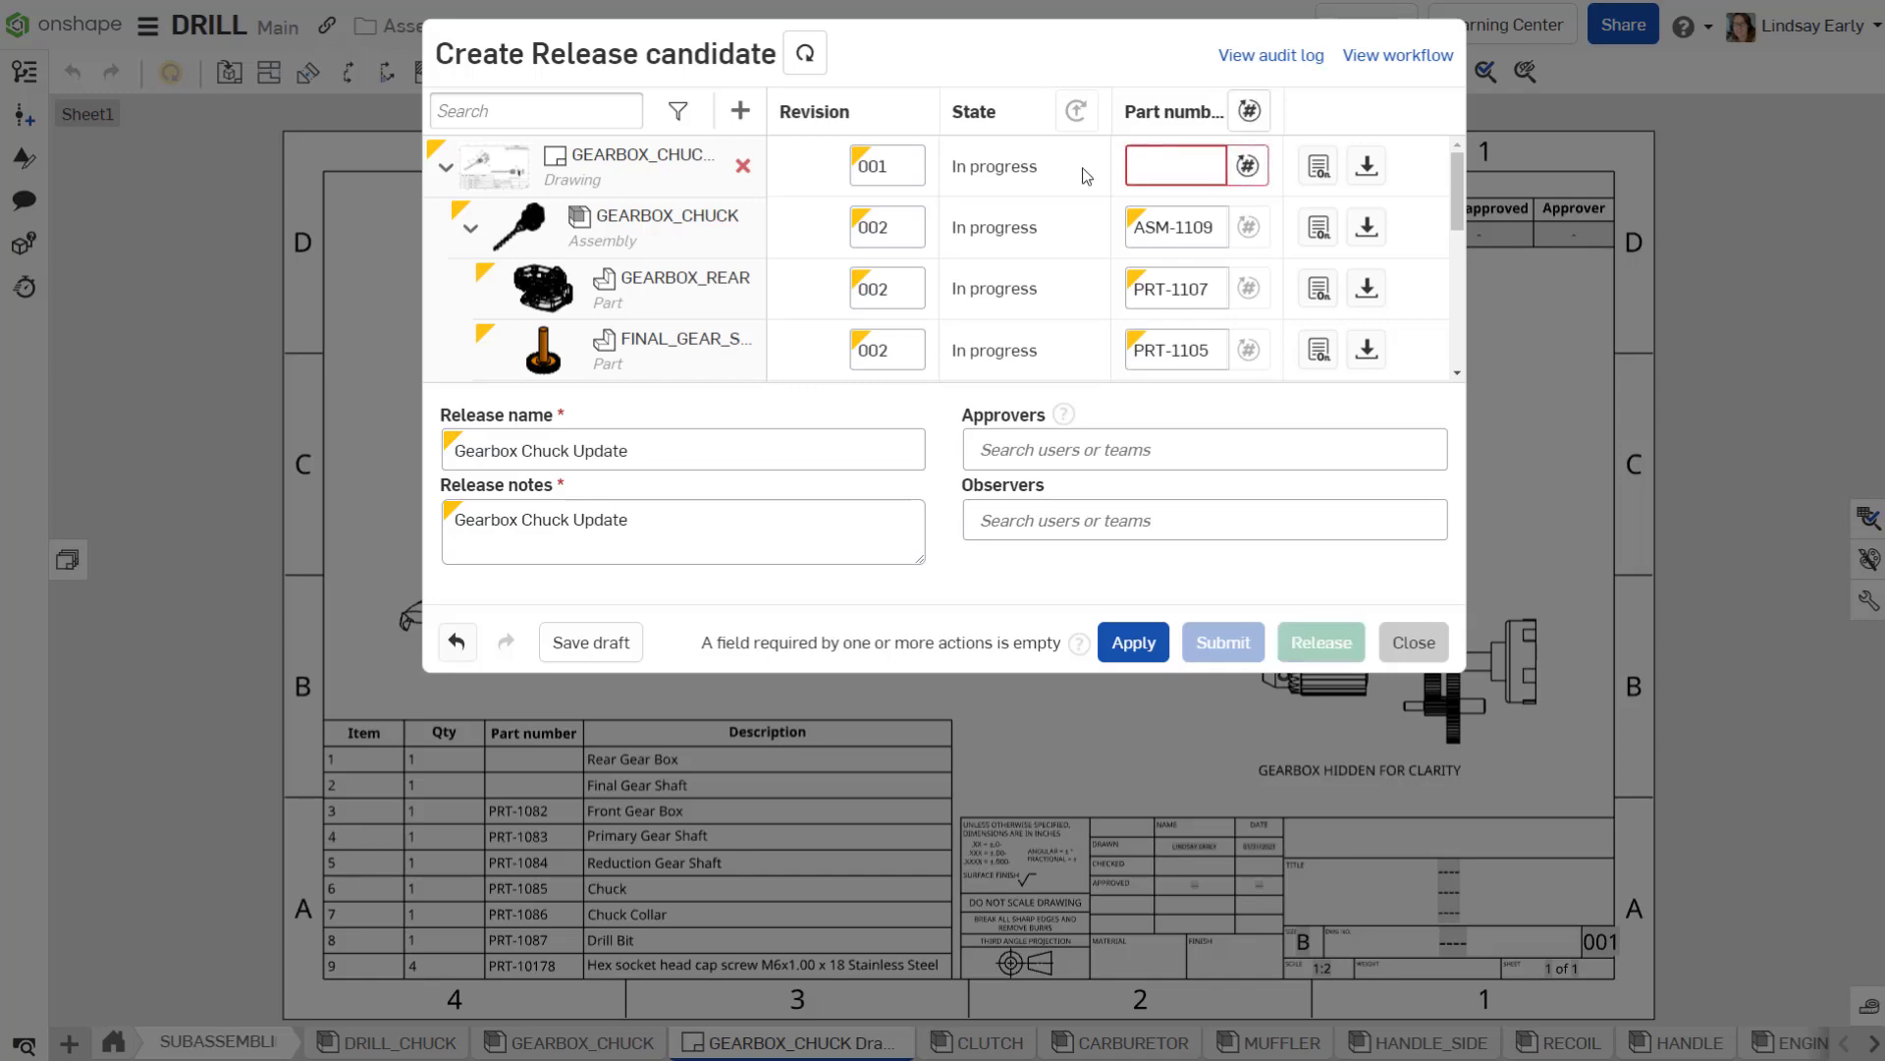
click(1245, 111)
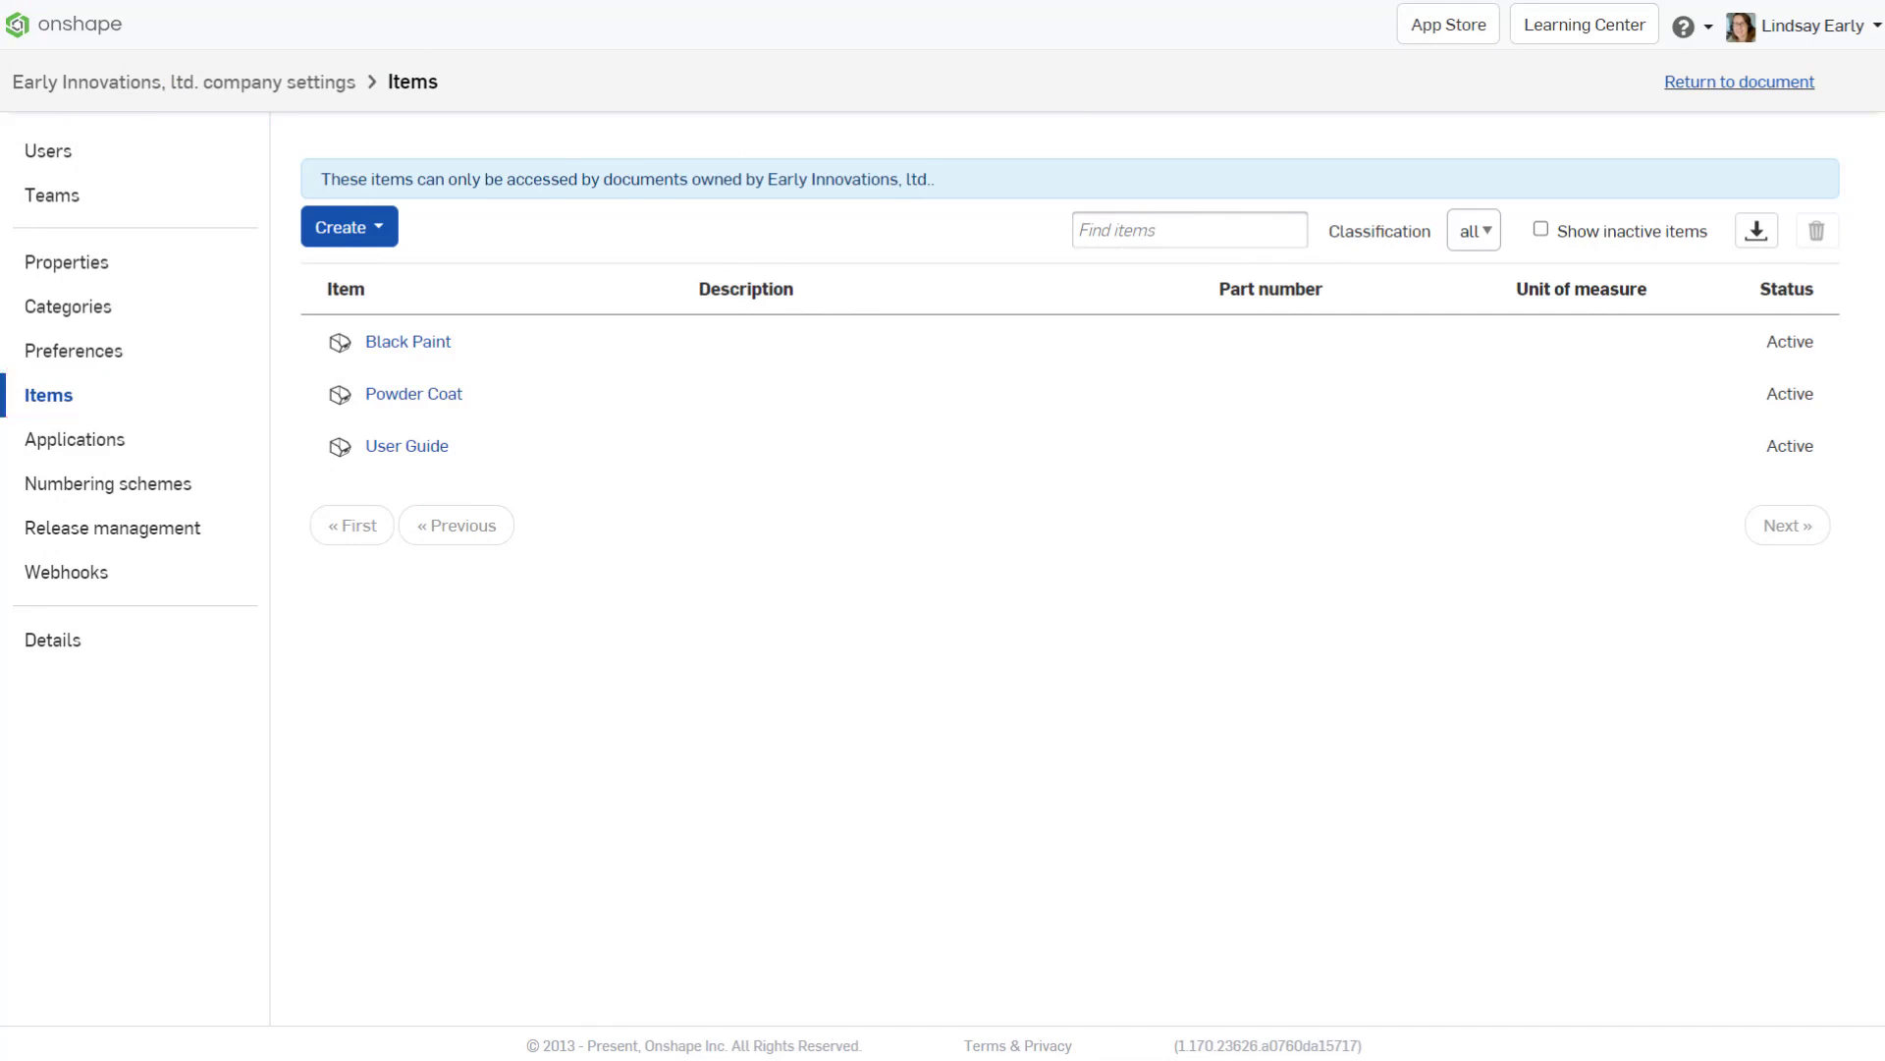
- Open the Black Paint item in the company's items and generate its next part number
click(418, 342)
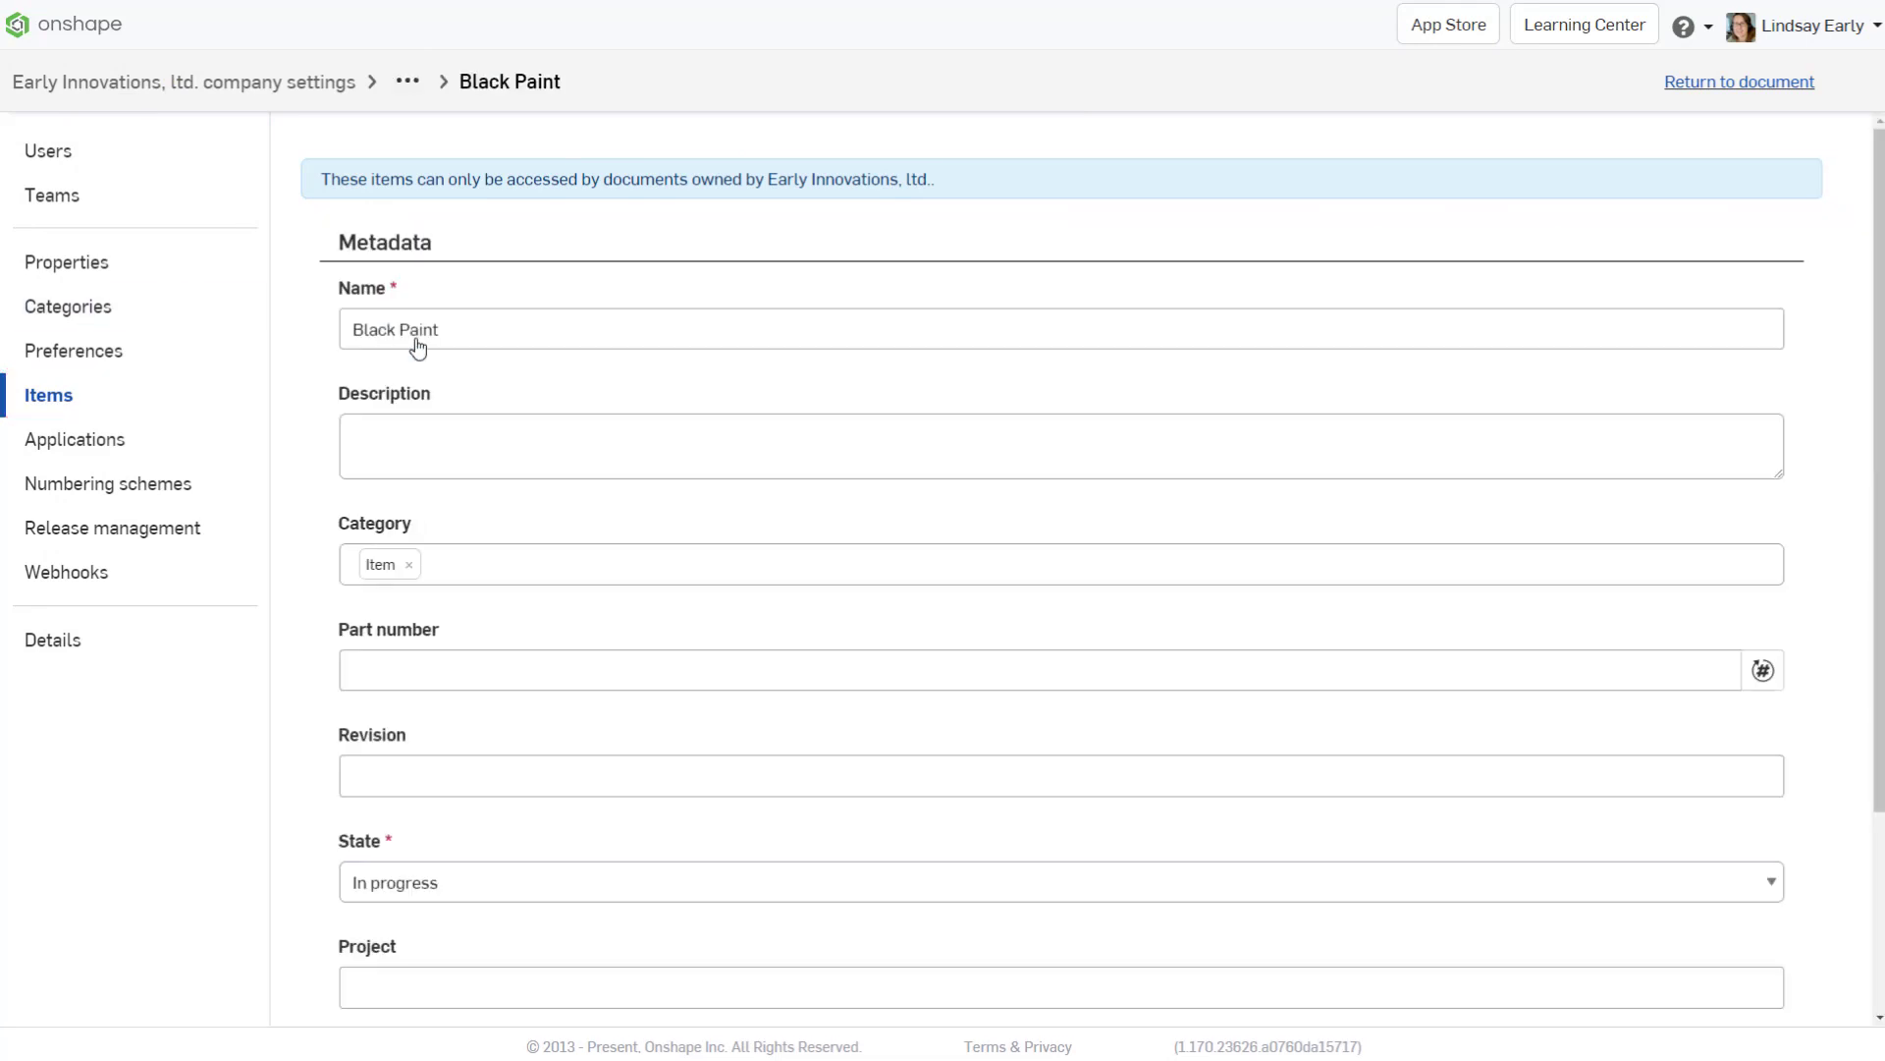
click(1764, 670)
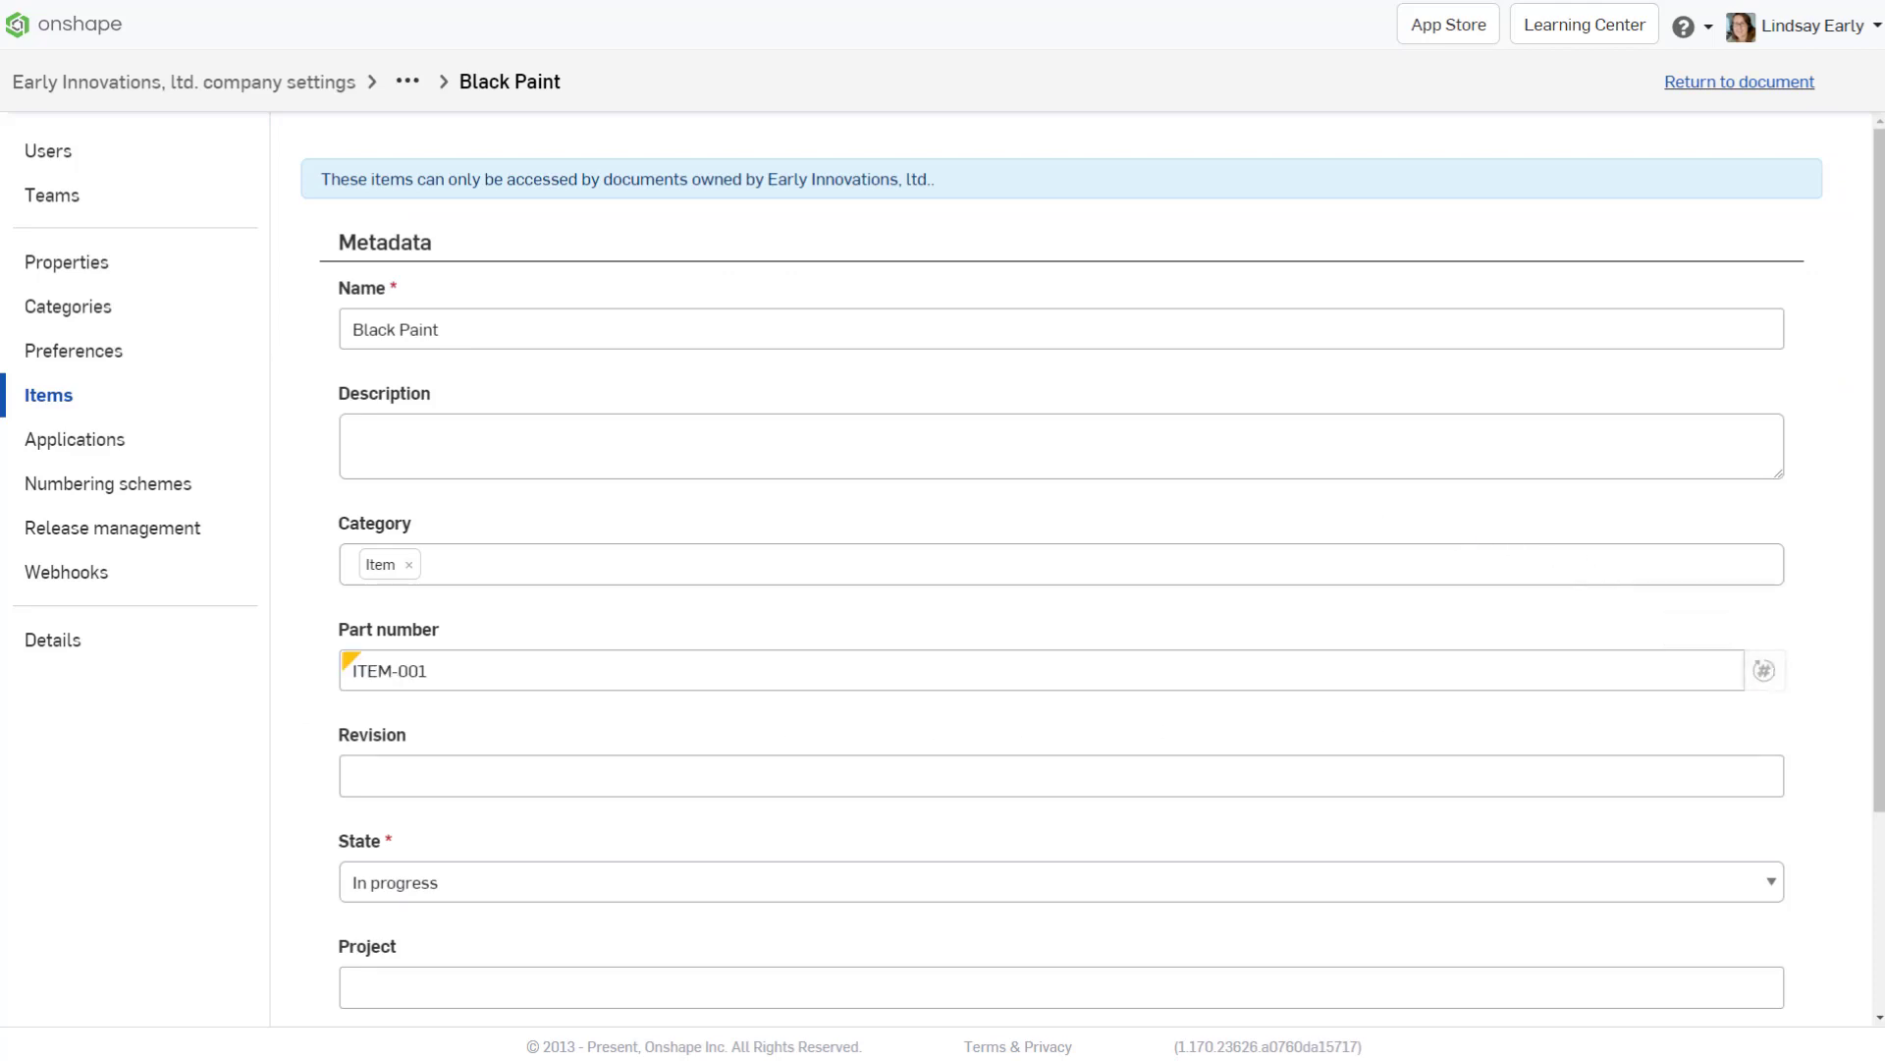